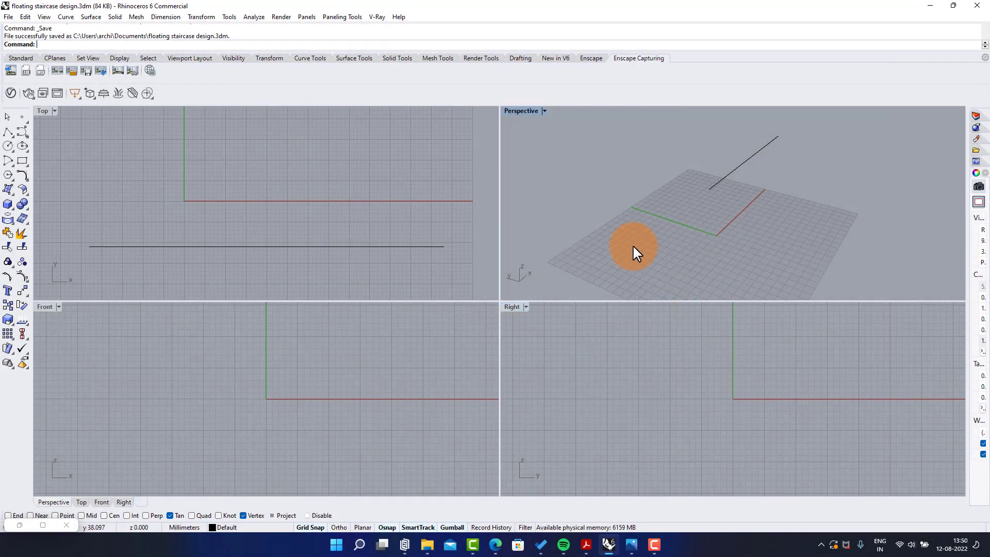
# Step: Clear the line's selection and launch the Grasshopper editor alongside the Rhino viewports
pyautogui.write('Grasshopper')
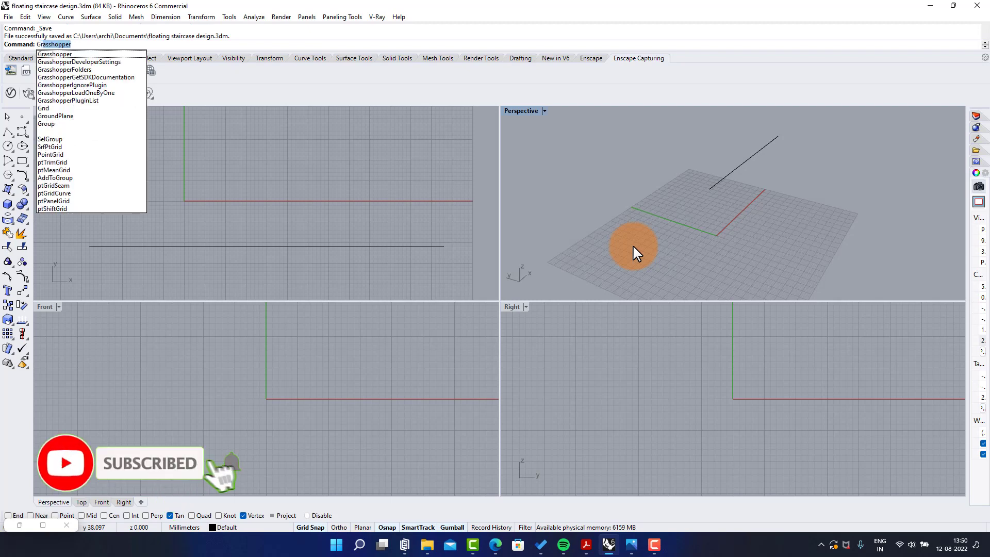
pyautogui.press('Return')
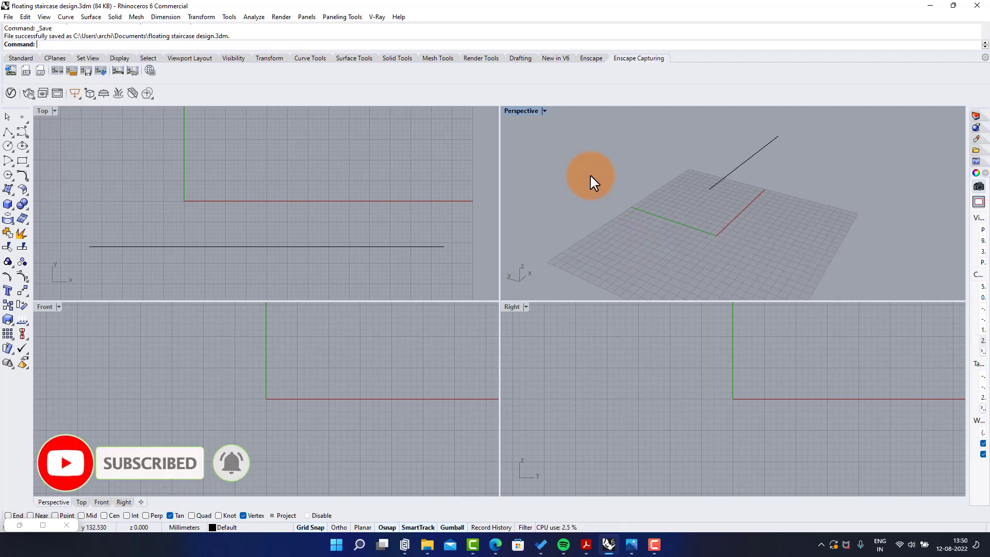
pyautogui.click(397, 246)
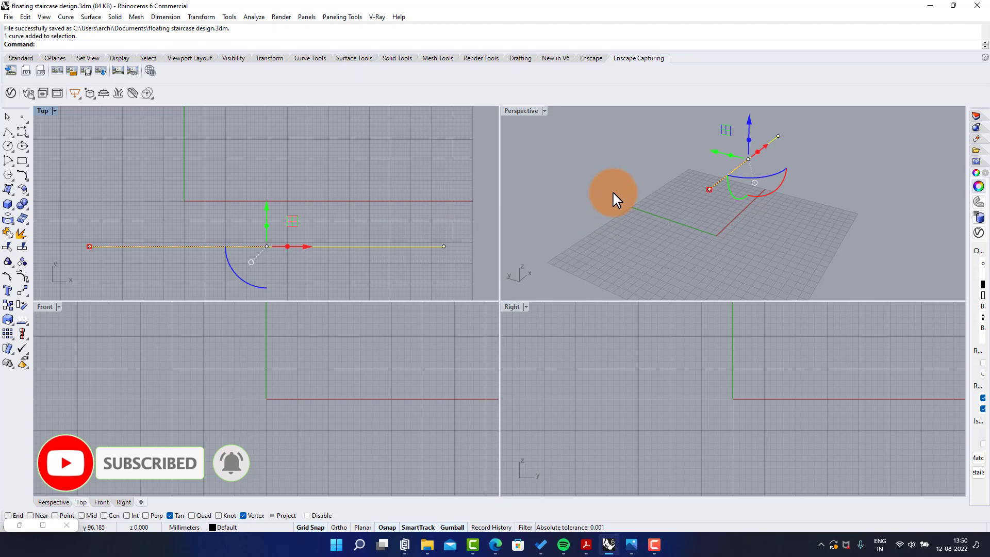
pyautogui.scroll(-3, 355, 173)
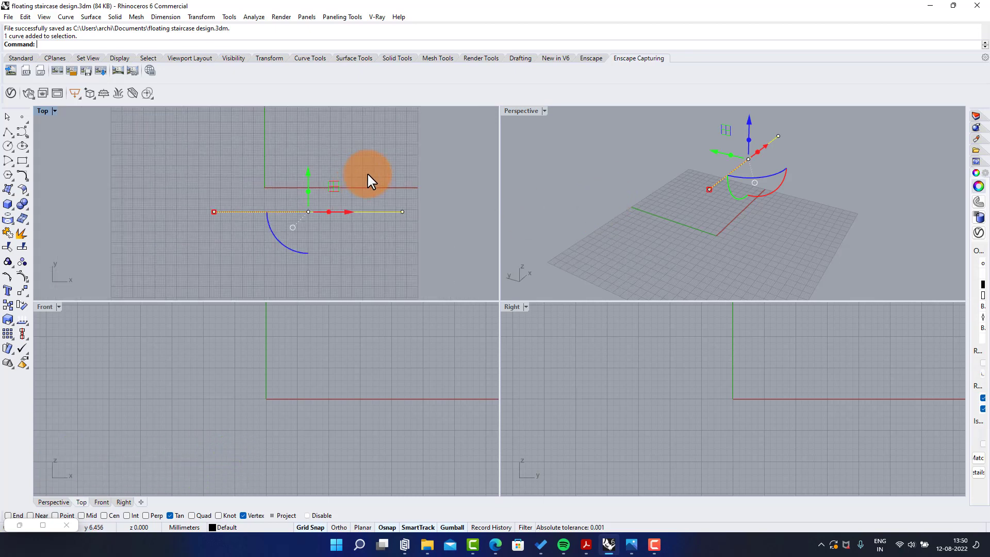
pyautogui.moveTo(697, 221); pyautogui.dragTo(635, 223, button='right')
pyautogui.click(635, 218)
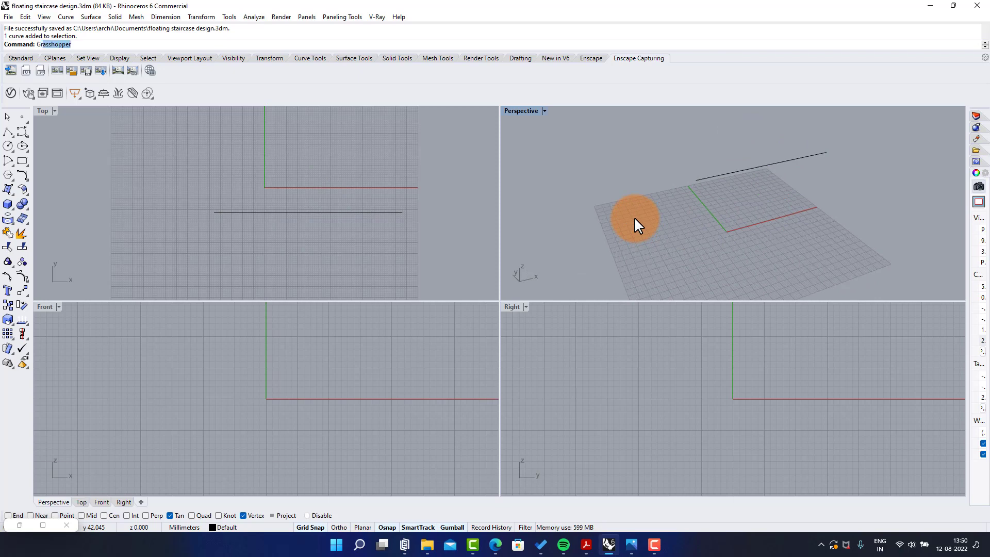
pyautogui.press('Return')
# Step: Add a Curve parameter to the canvas and reference the straight line from the Rhino model in it
pyautogui.scroll(-3, 176, 200)
pyautogui.moveTo(181, 199)
pyautogui.mouseDown(button='right')
pyautogui.moveTo(192, 197)
pyautogui.moveTo(183, 191)
pyautogui.mouseUp(button='right')
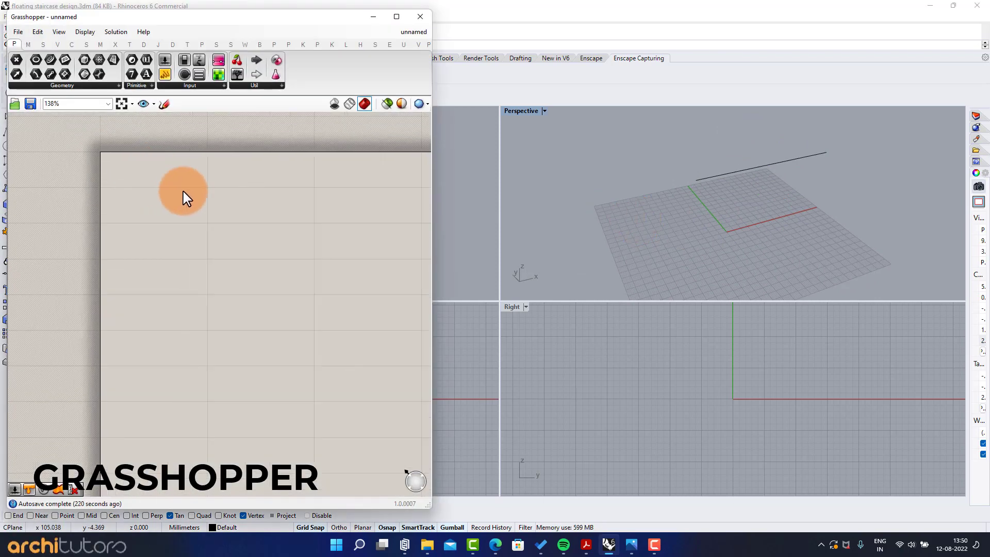
pyautogui.doubleClick(190, 203)
pyautogui.write('c')
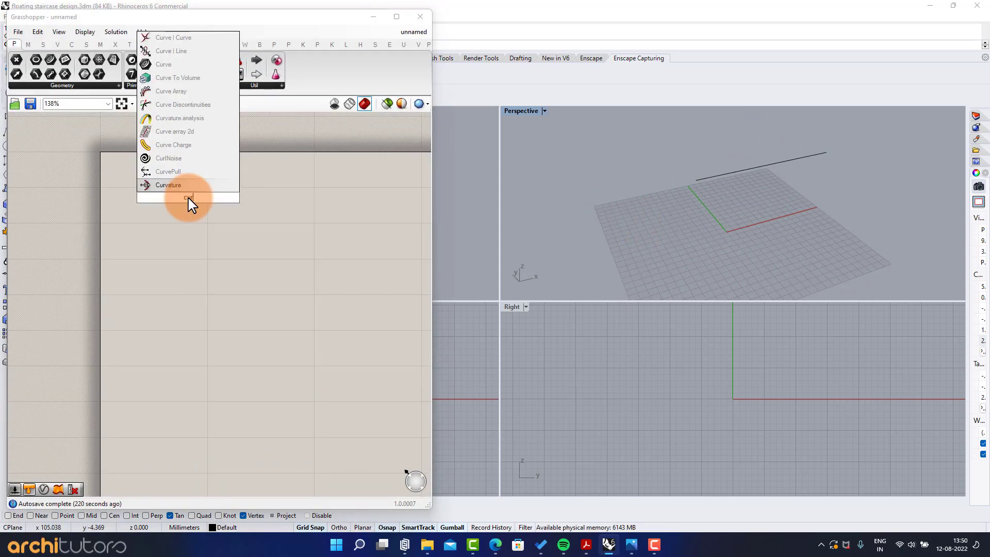
pyautogui.write('urve')
pyautogui.press('Return')
pyautogui.scroll(2, 189, 195)
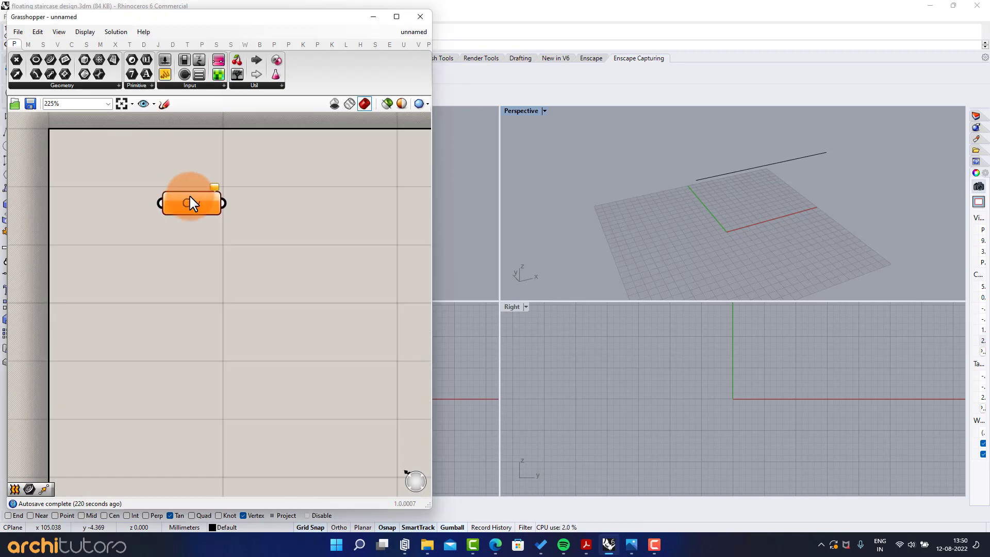
pyautogui.rightClick(193, 209)
pyautogui.click(230, 349)
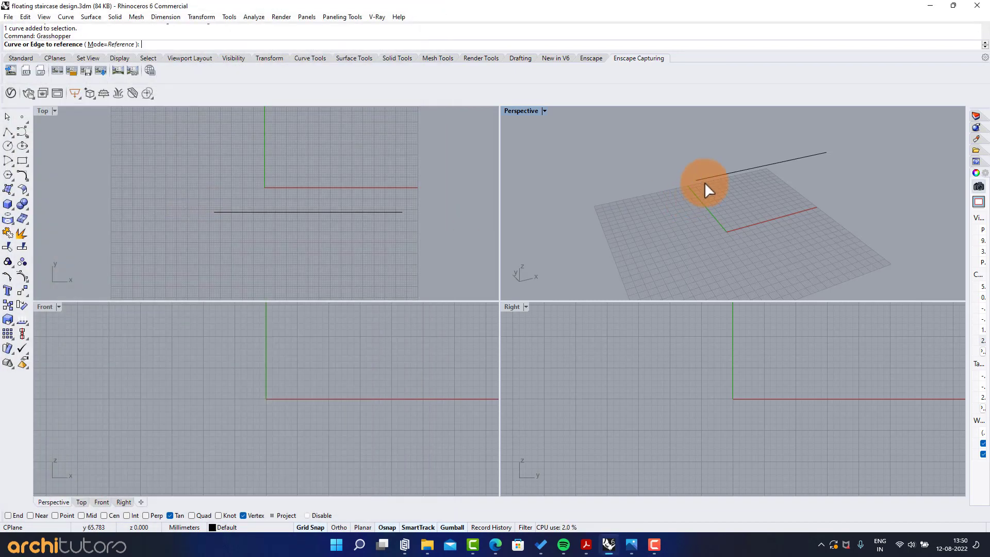
pyautogui.click(705, 179)
# Step: Add a Move component, feed the Curve parameter into its geometry input, and place it clear of the parameter
pyautogui.moveTo(305, 221); pyautogui.dragTo(258, 227, button='right')
pyautogui.doubleClick(256, 227)
pyautogui.write('move')
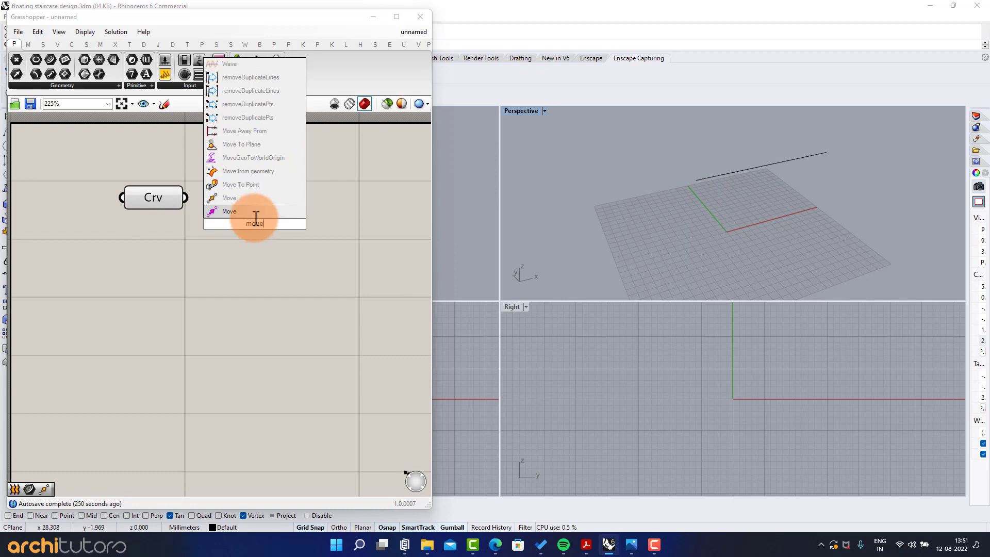
pyautogui.click(253, 210)
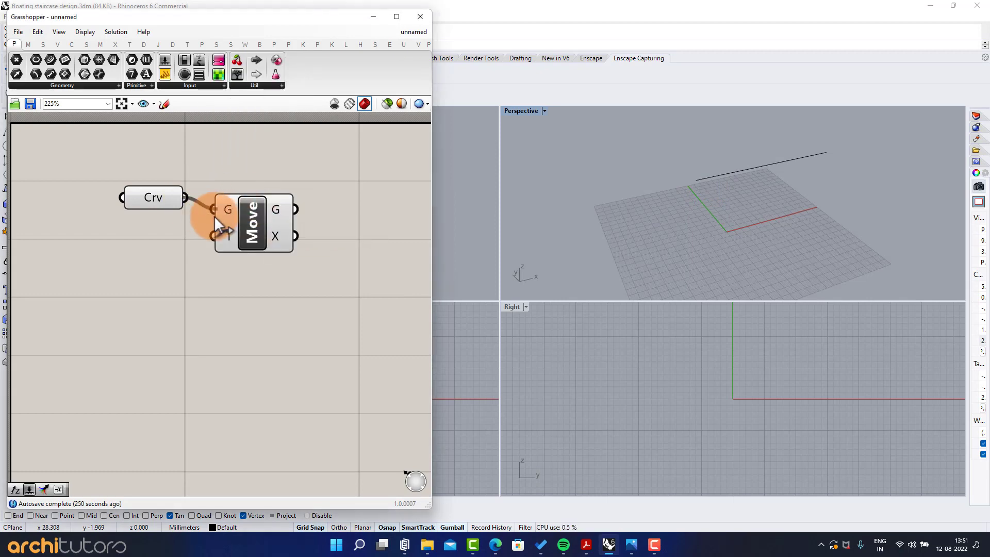
pyautogui.moveTo(215, 215); pyautogui.dragTo(213, 209)
pyautogui.moveTo(252, 221); pyautogui.dragTo(334, 243)
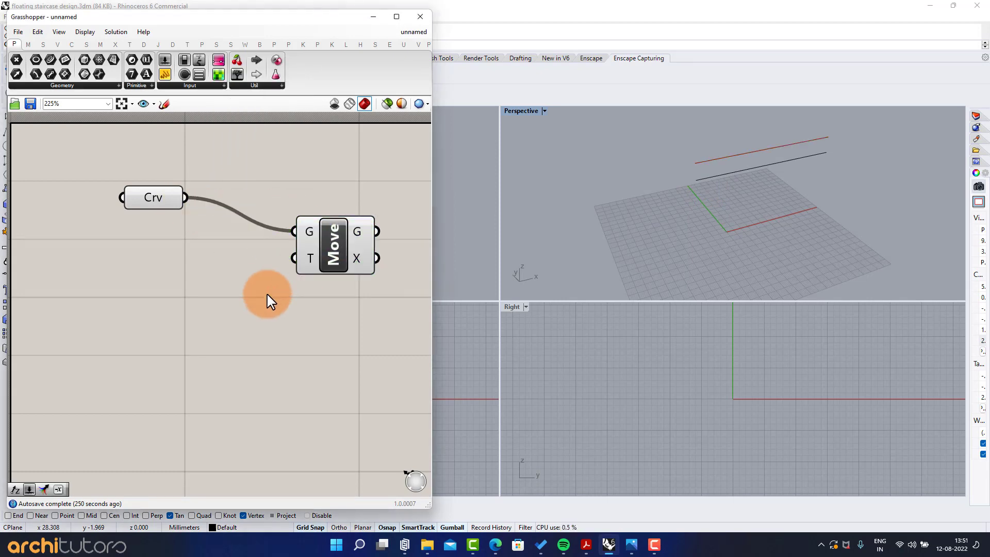
# Step: Drive Move's translation with a Unit Y vector whose factor comes from a number slider set to 20
pyautogui.rightClick(225, 310)
pyautogui.click(206, 290)
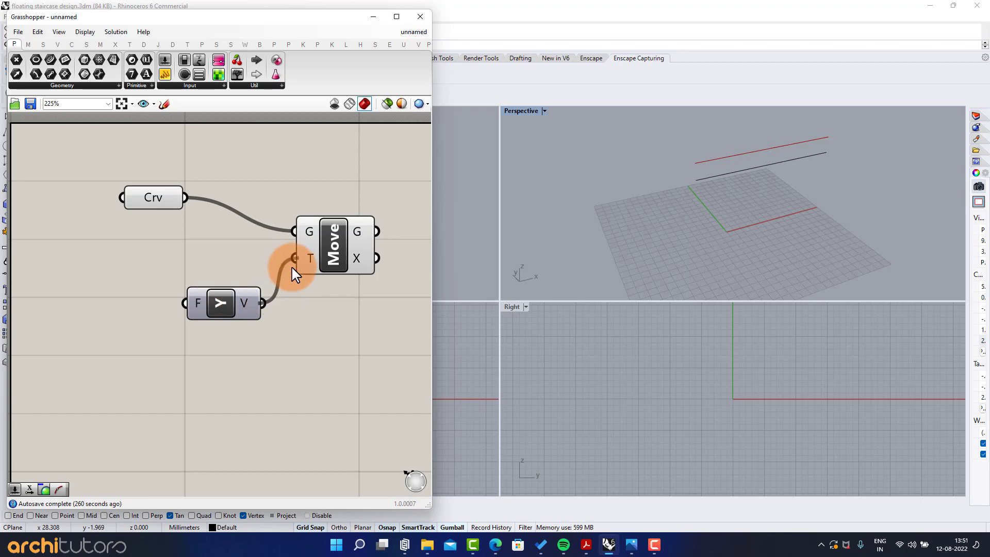
pyautogui.doubleClick(137, 293)
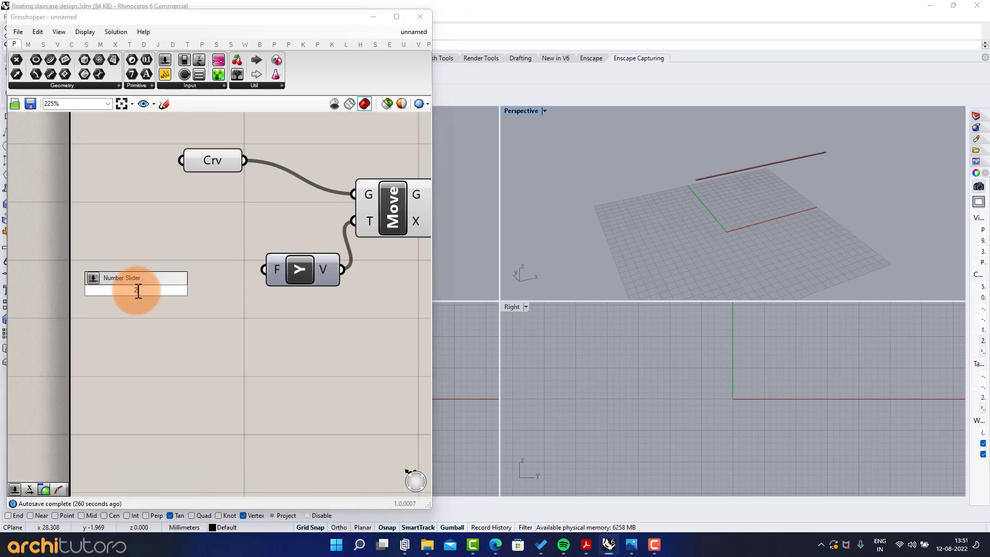
pyautogui.press('Return')
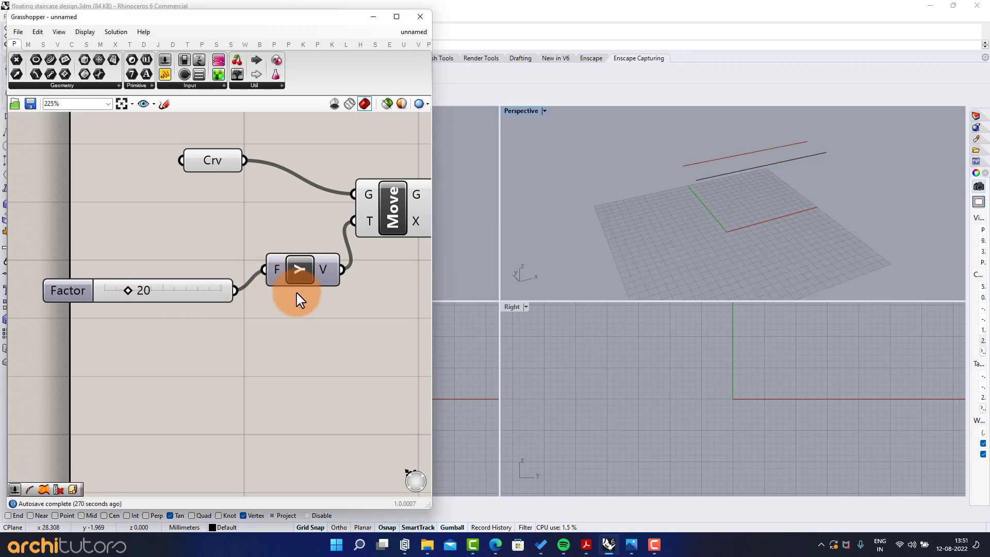
# Step: Add a Divide Curve component and feed Move's geometry output into its curve input
pyautogui.moveTo(299, 299); pyautogui.dragTo(194, 276, button='right')
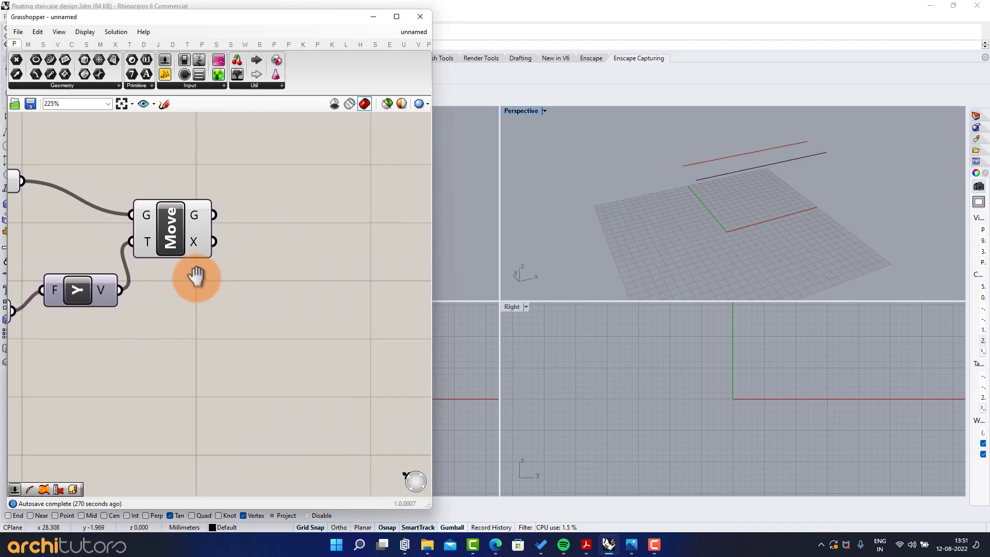
pyautogui.doubleClick(291, 248)
pyautogui.write('div')
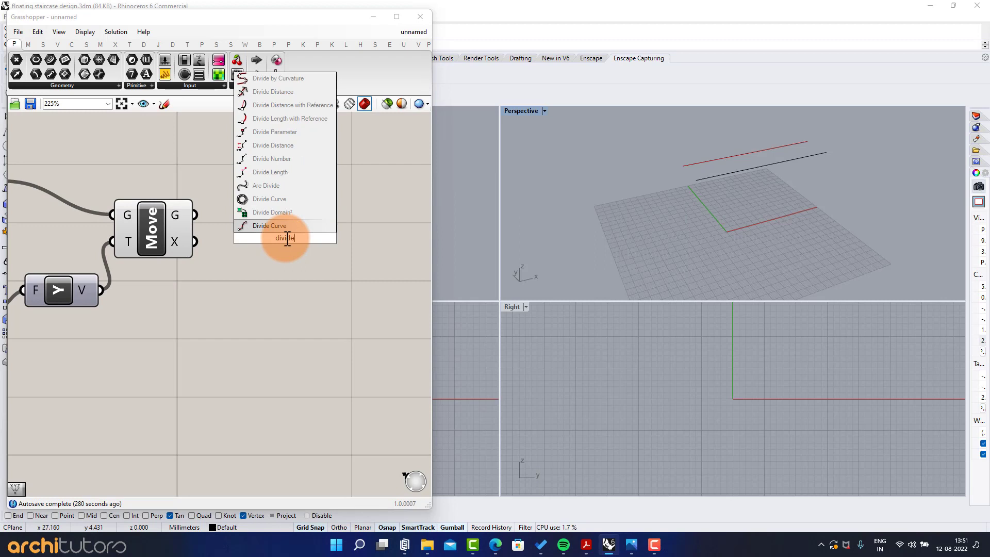
pyautogui.write('ide')
pyautogui.press('Return')
pyautogui.moveTo(194, 214); pyautogui.dragTo(299, 226)
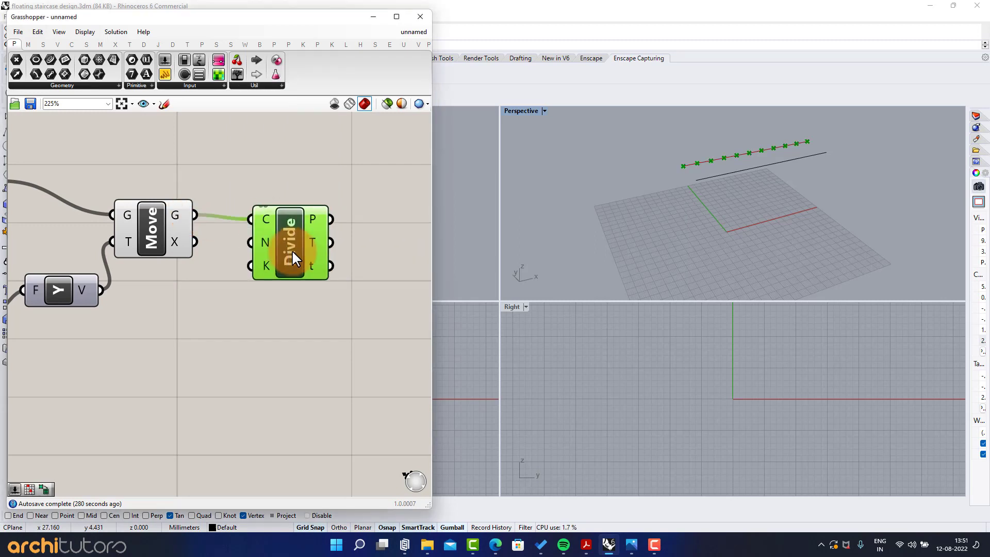
pyautogui.click(333, 254)
# Step: Add a number slider set to 45 and wire it to the count input of Divide Curve
pyautogui.click(242, 332)
pyautogui.doubleClick(206, 331)
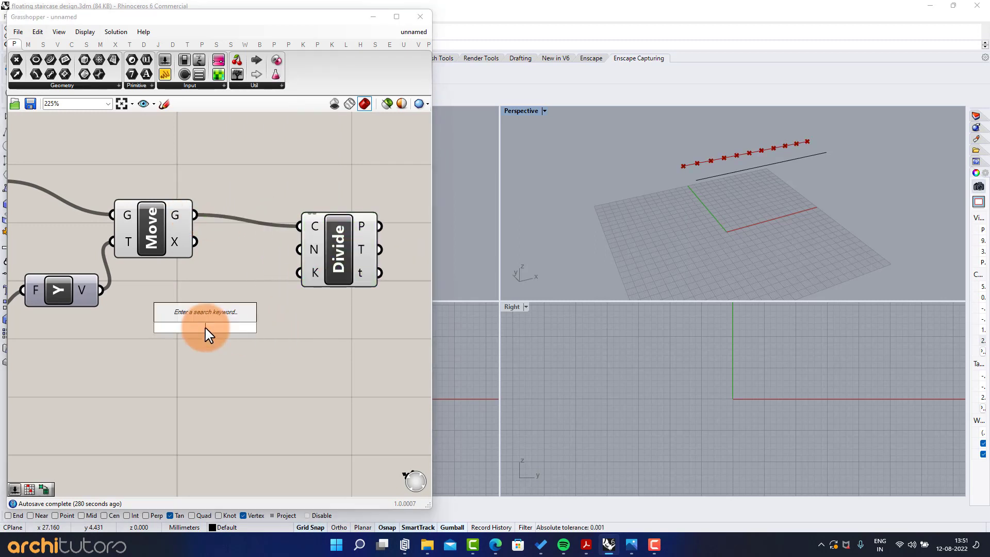
pyautogui.press('Return')
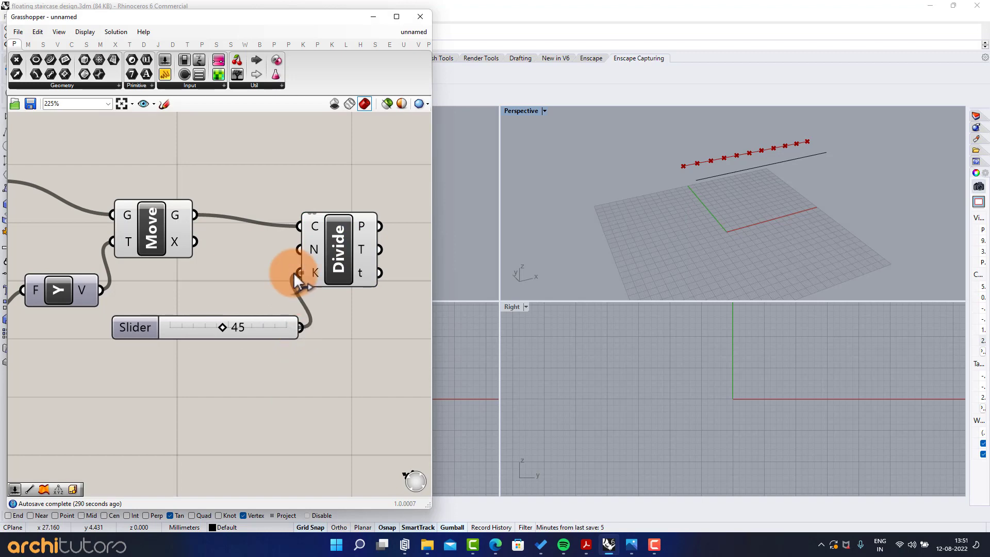
pyautogui.moveTo(294, 253); pyautogui.dragTo(299, 250)
pyautogui.moveTo(319, 261); pyautogui.dragTo(349, 260)
pyautogui.click(328, 351)
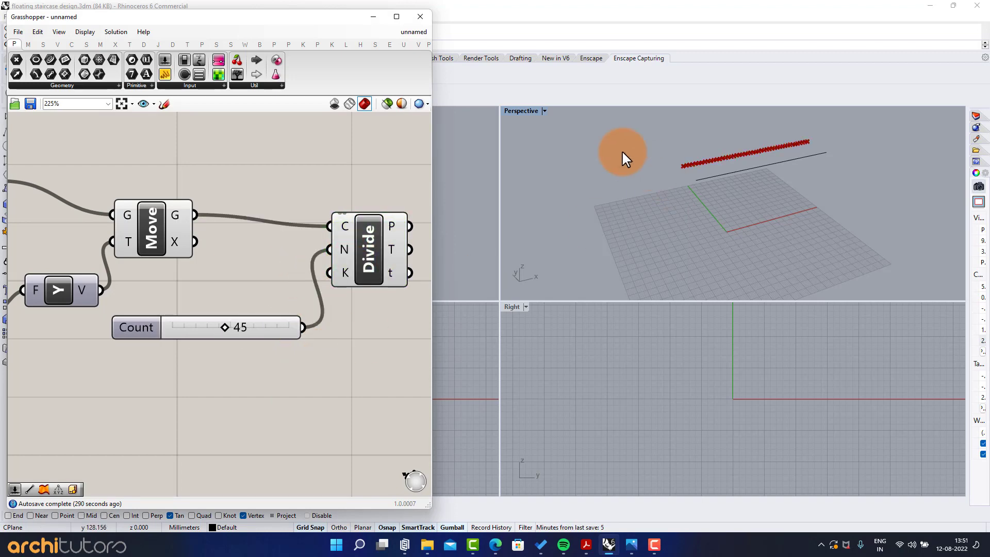
# Step: Maximize the Perspective viewport and add a point Deconstruct component fed by Divide Curve's points
pyautogui.doubleClick(518, 113)
pyautogui.moveTo(633, 264)
pyautogui.mouseDown(button='right')
pyautogui.moveTo(720, 274)
pyautogui.moveTo(617, 256)
pyautogui.moveTo(632, 289)
pyautogui.moveTo(631, 255)
pyautogui.mouseUp(button='right')
pyautogui.moveTo(288, 280); pyautogui.dragTo(143, 283, button='right')
pyautogui.doubleClick(311, 240)
pyautogui.write('deconstru')
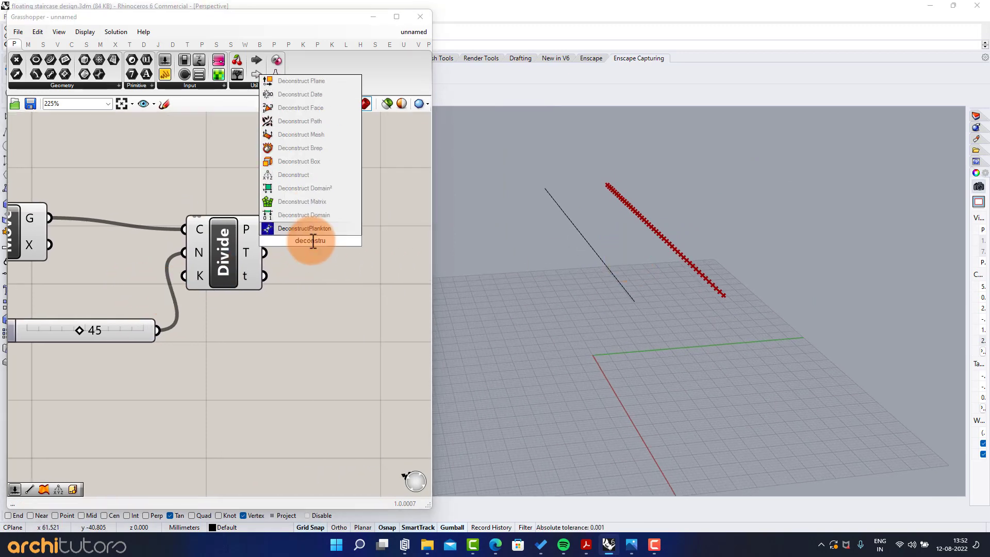
pyautogui.click(294, 175)
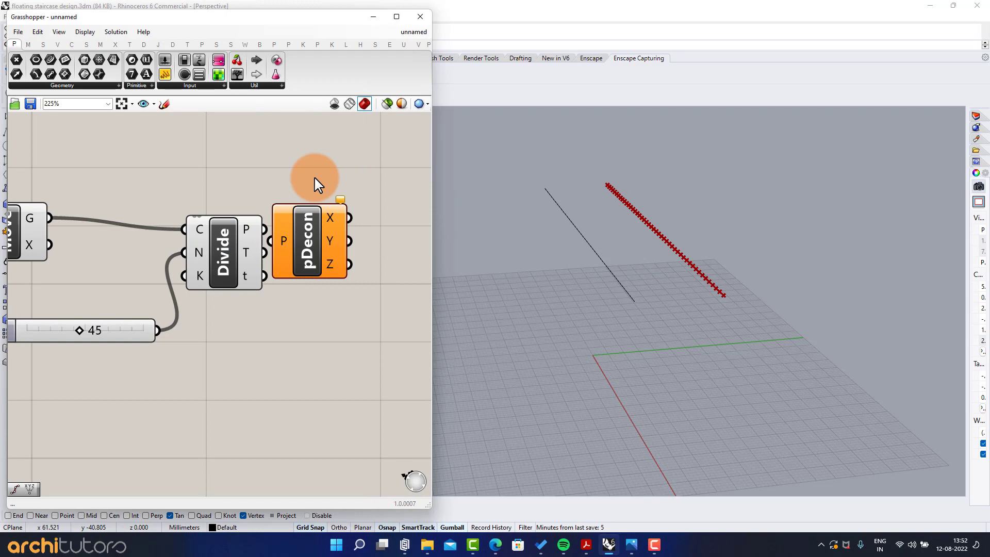
pyautogui.moveTo(305, 247); pyautogui.dragTo(357, 236)
pyautogui.click(397, 276)
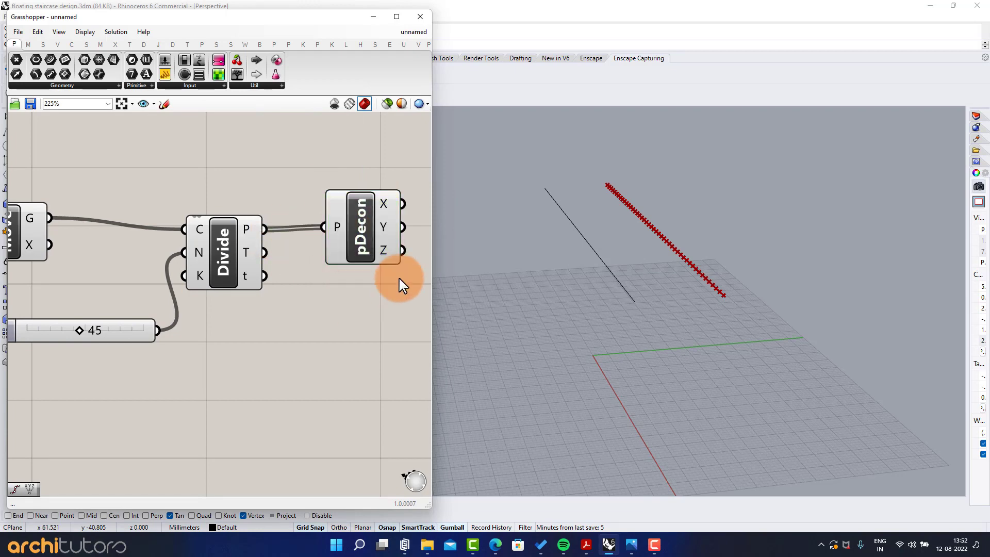
# Step: Add a Construct Point component and wire the deconstructed X and Y coordinates to its matching inputs
pyautogui.moveTo(640, 237)
pyautogui.mouseDown(button='right')
pyautogui.moveTo(635, 248)
pyautogui.moveTo(651, 244)
pyautogui.mouseUp(button='right')
pyautogui.moveTo(312, 278); pyautogui.dragTo(179, 280, button='right')
pyautogui.doubleClick(312, 224)
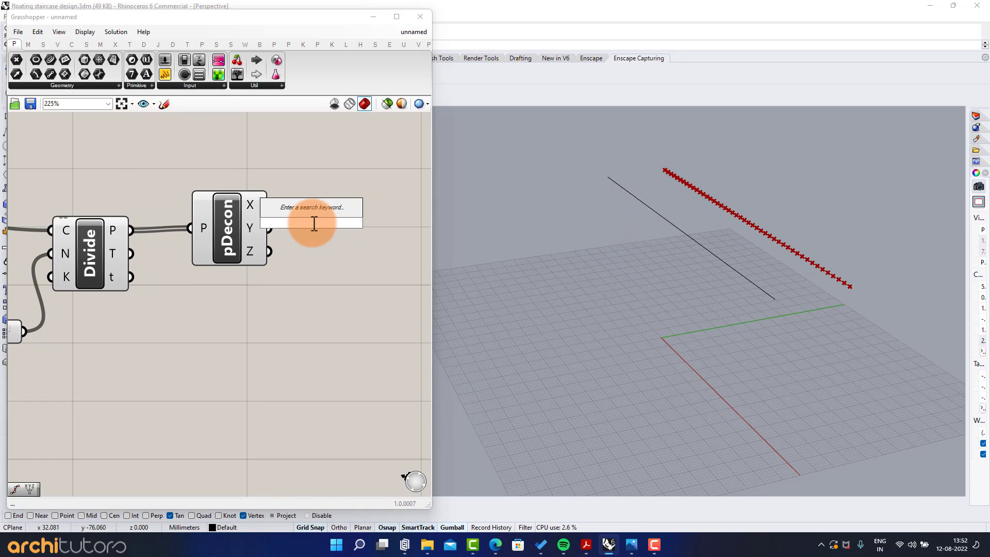
pyautogui.write('constru')
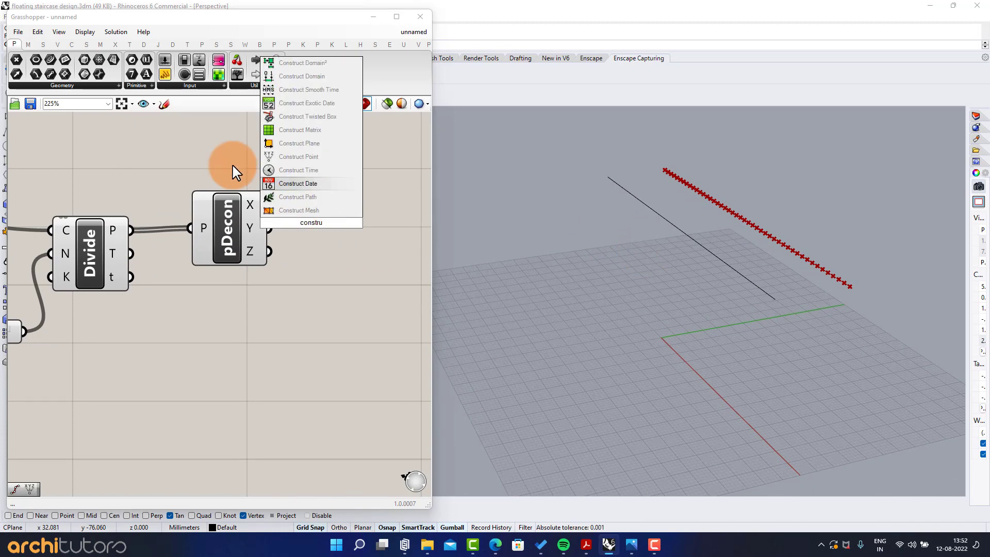
pyautogui.click(315, 156)
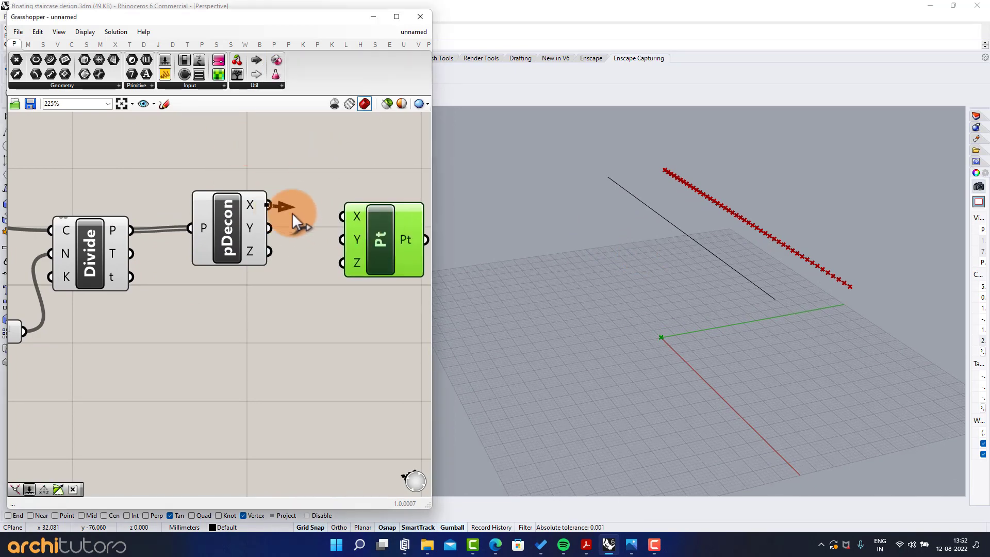
pyautogui.moveTo(292, 212); pyautogui.dragTo(360, 238)
pyautogui.moveTo(375, 234)
pyautogui.mouseDown()
pyautogui.moveTo(366, 212)
pyautogui.moveTo(384, 244)
pyautogui.mouseUp()
pyautogui.click(342, 286)
pyautogui.click(320, 308)
# Step: Add a Multiplication component below the point components and wire its result to Construct Point's Z input
pyautogui.doubleClick(307, 347)
pyautogui.write('mul')
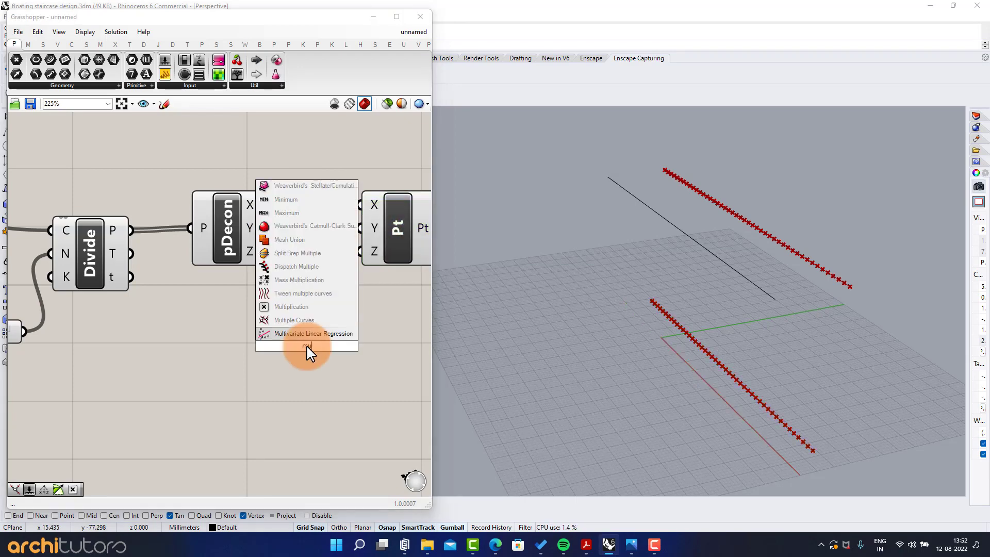
pyautogui.click(309, 307)
pyautogui.moveTo(348, 344); pyautogui.dragTo(360, 251)
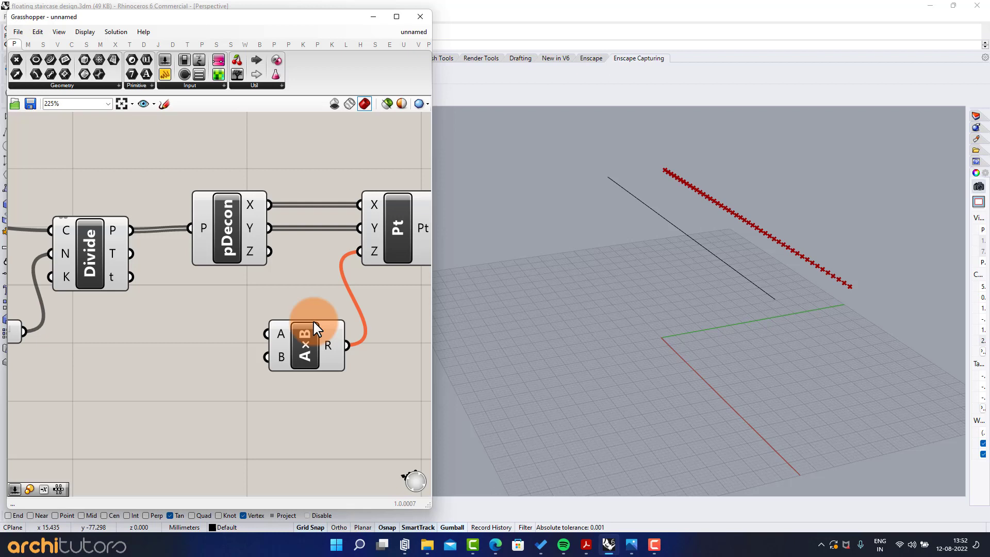
pyautogui.moveTo(309, 345); pyautogui.dragTo(364, 388)
# Step: Add a Range component below Divide Curve and wire the 45 count slider to its N input
pyautogui.scroll(-1, 288, 261)
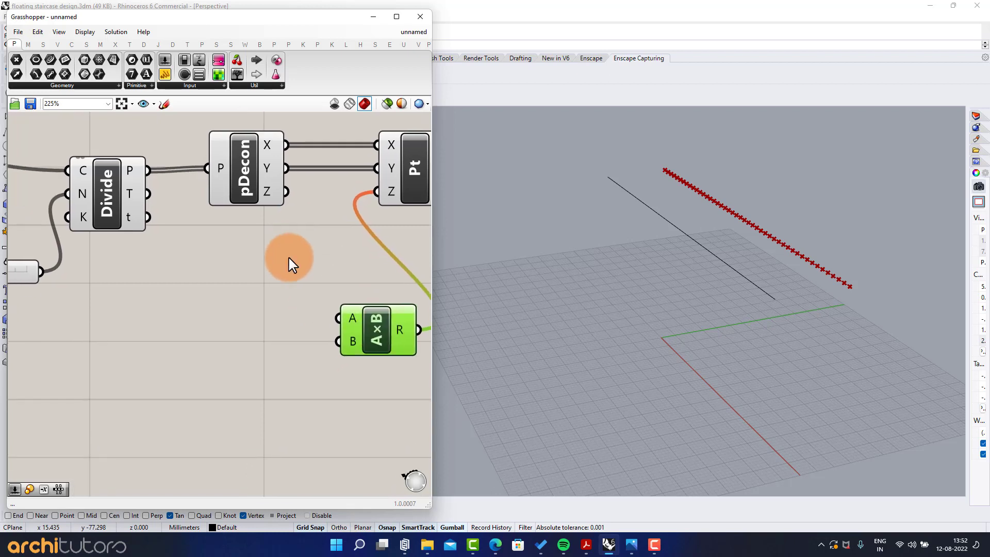
pyautogui.doubleClick(193, 327)
pyautogui.write('range')
pyautogui.click(205, 318)
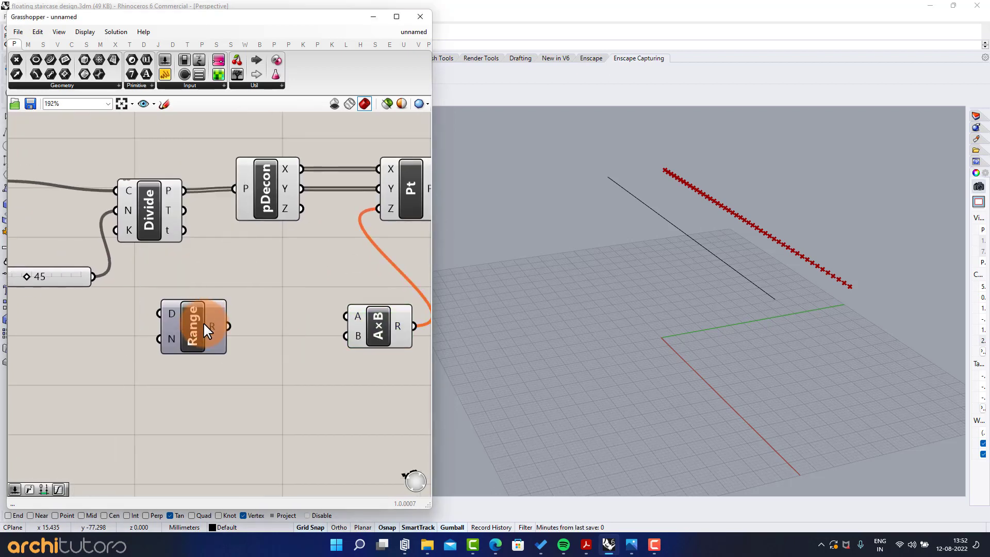
pyautogui.moveTo(263, 337); pyautogui.dragTo(219, 340)
pyautogui.click(150, 365)
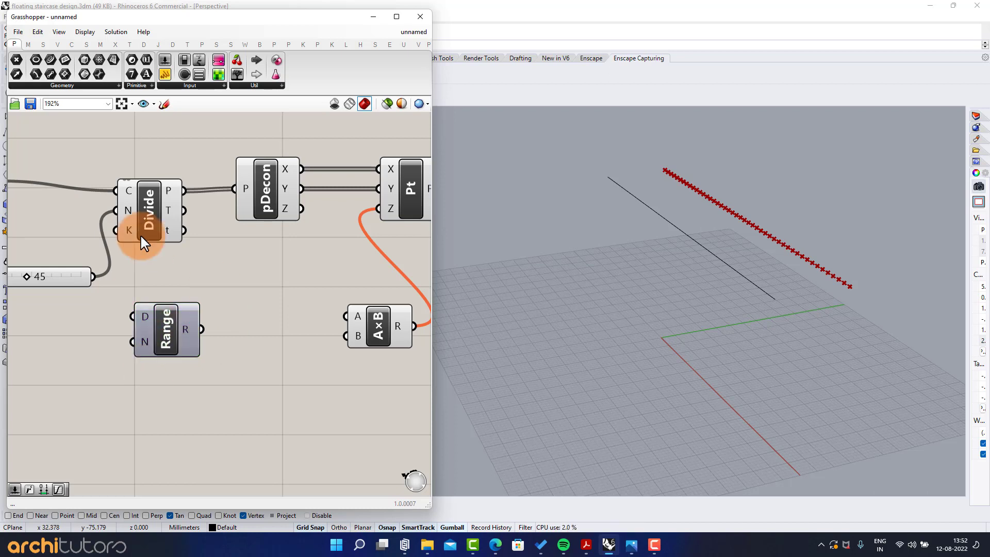
# Step: Add a Graph Mapper between Range and Multiplication, shrink it, and position it slightly below them
pyautogui.doubleClick(263, 337)
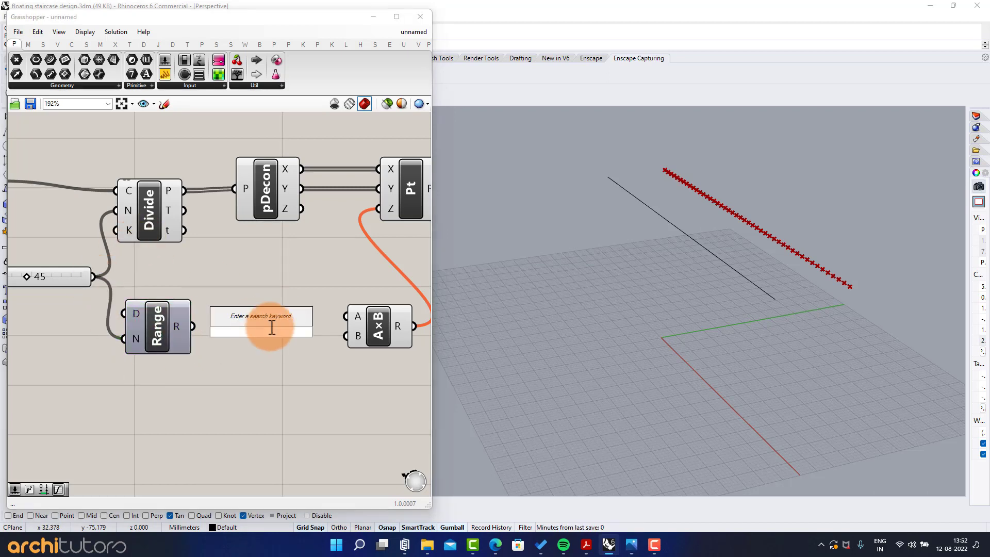
pyautogui.write('graph')
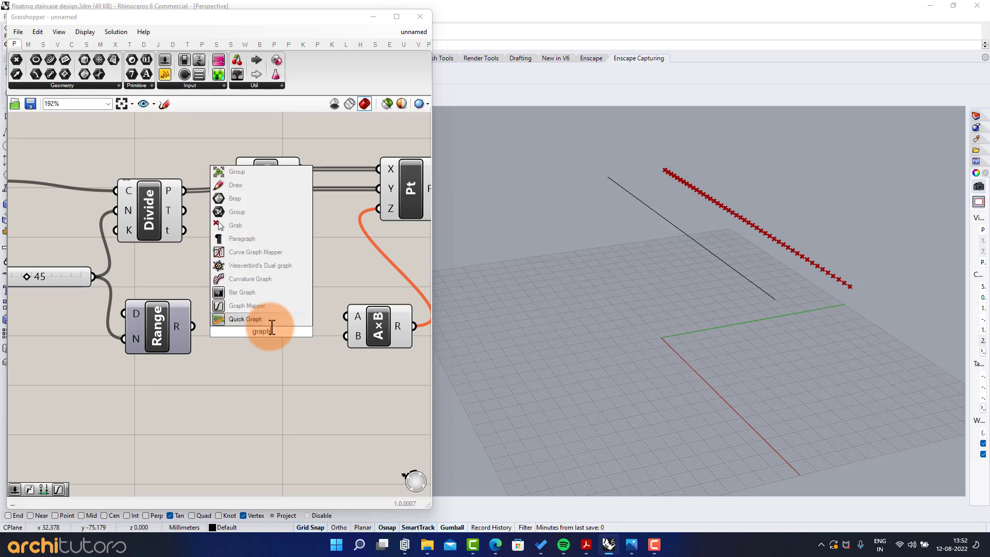
pyautogui.click(248, 317)
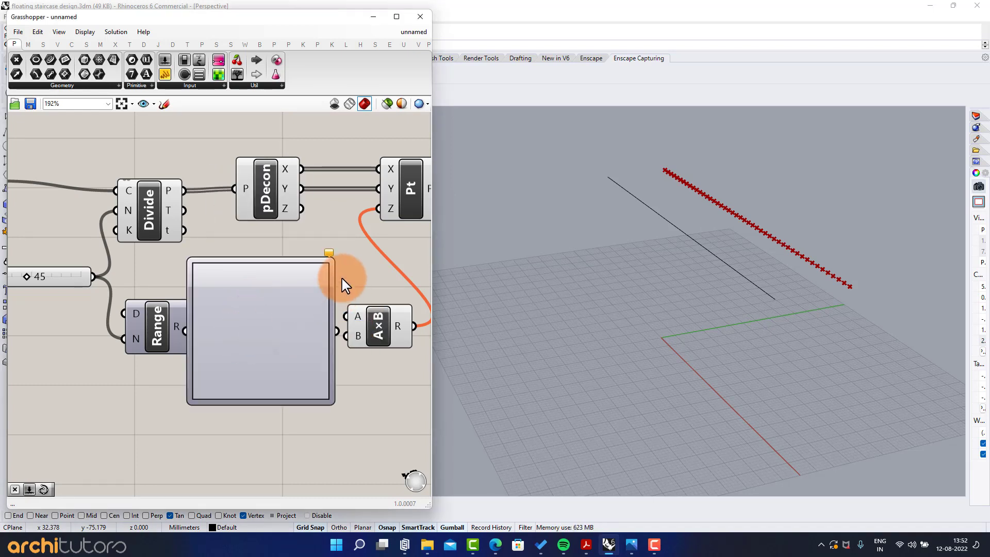
pyautogui.moveTo(330, 263); pyautogui.dragTo(281, 312)
pyautogui.moveTo(241, 347); pyautogui.dragTo(265, 385)
# Step: Try the Gaussian graph type on the Graph Mapper
pyautogui.scroll(2, 268, 391)
pyautogui.rightClick(254, 321)
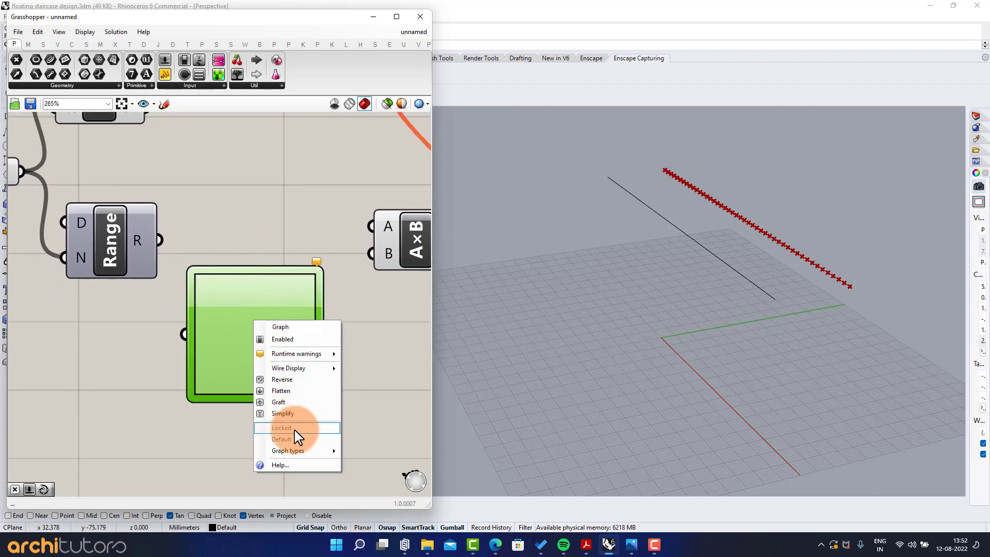
pyautogui.moveTo(301, 451)
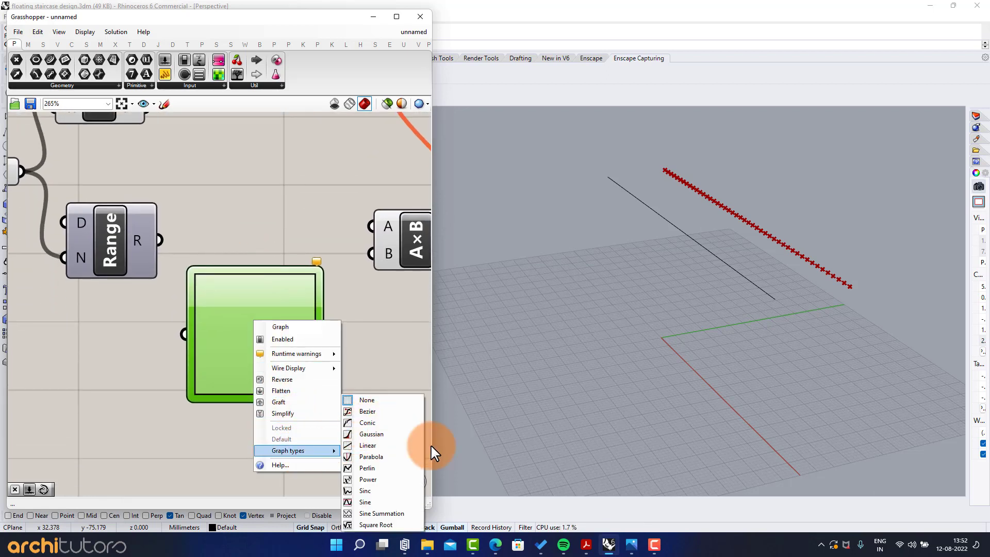
pyautogui.click(370, 434)
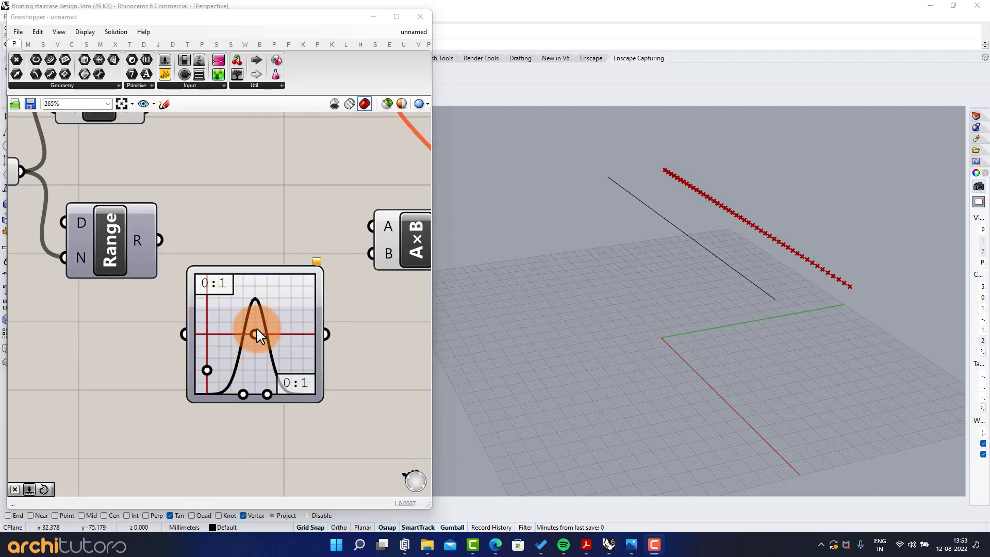
# Step: Set the Graph Mapper's graph type to Sine
pyautogui.rightClick(256, 329)
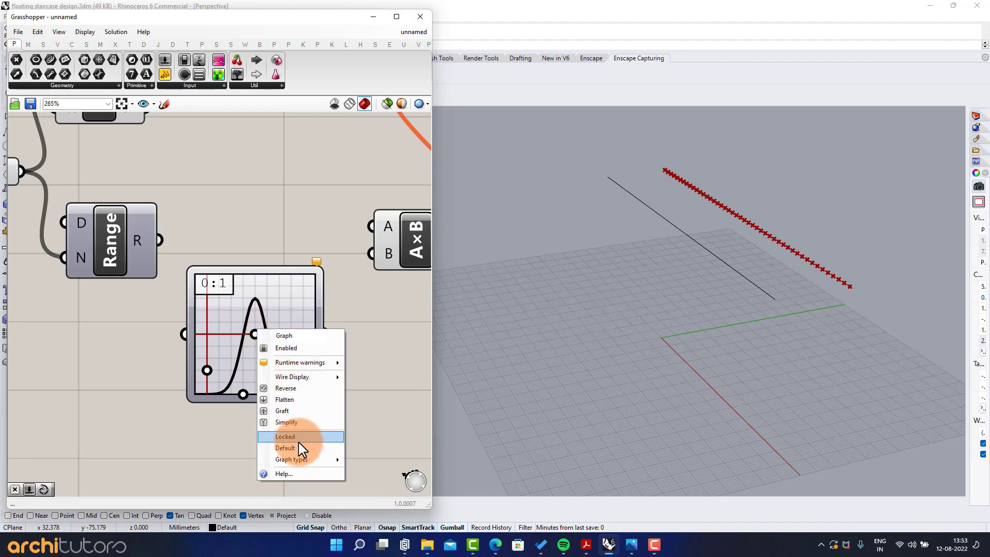
pyautogui.moveTo(303, 460)
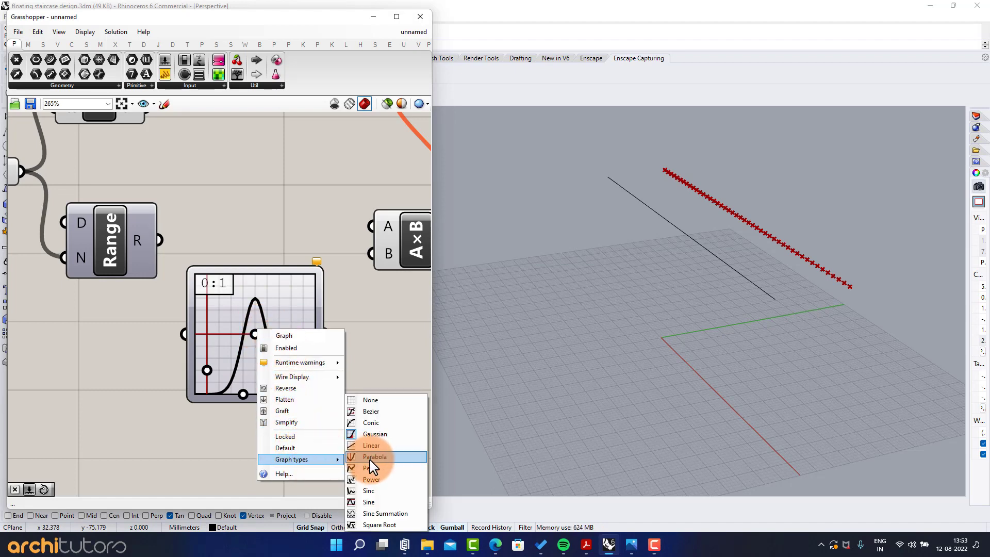
pyautogui.click(369, 501)
# Step: Shape the sine graph into a valley, with its low point near the middle and its end just below the maximum
pyautogui.scroll(2, 267, 338)
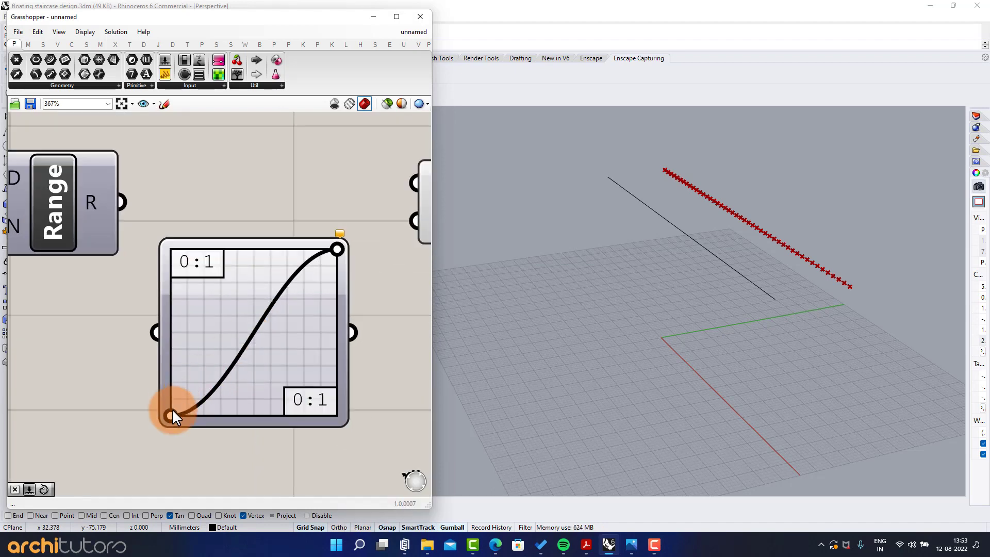
pyautogui.moveTo(172, 410); pyautogui.dragTo(254, 369)
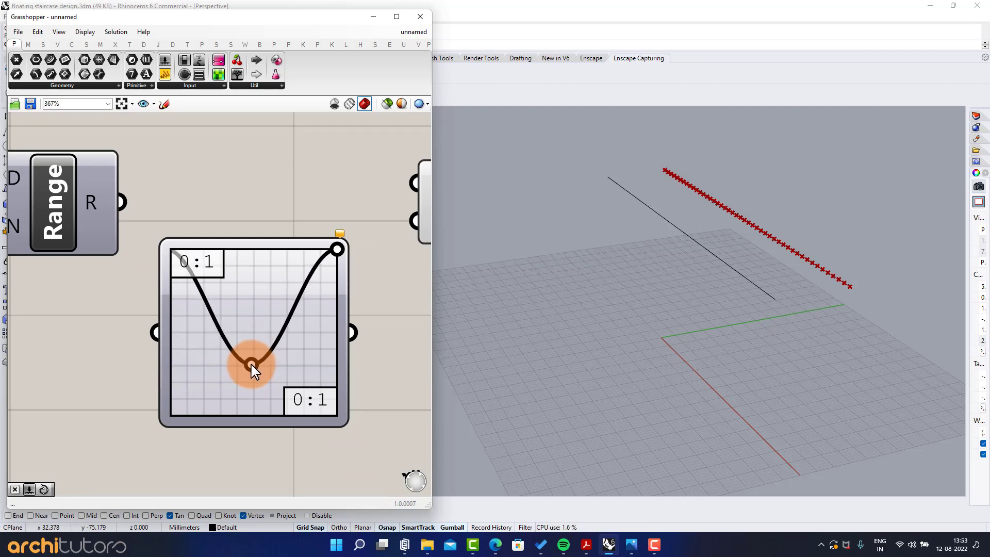
pyautogui.moveTo(337, 249); pyautogui.dragTo(338, 257)
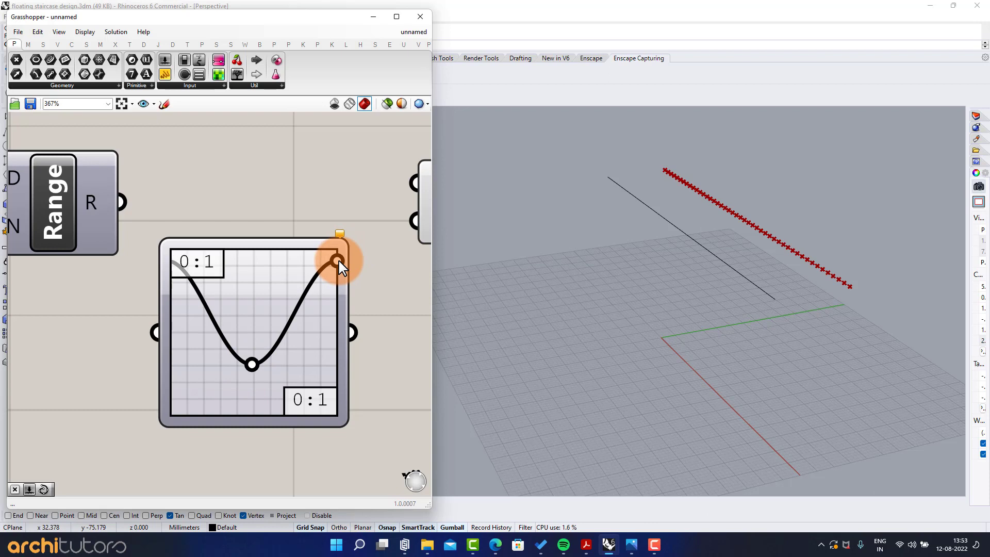
pyautogui.click(272, 342)
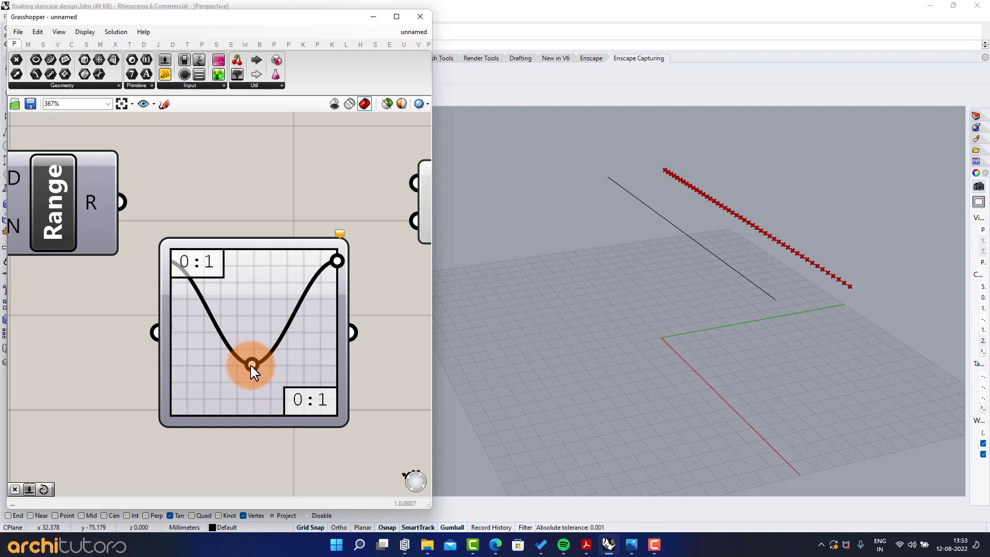
pyautogui.moveTo(251, 367); pyautogui.dragTo(254, 367)
pyautogui.click(348, 281)
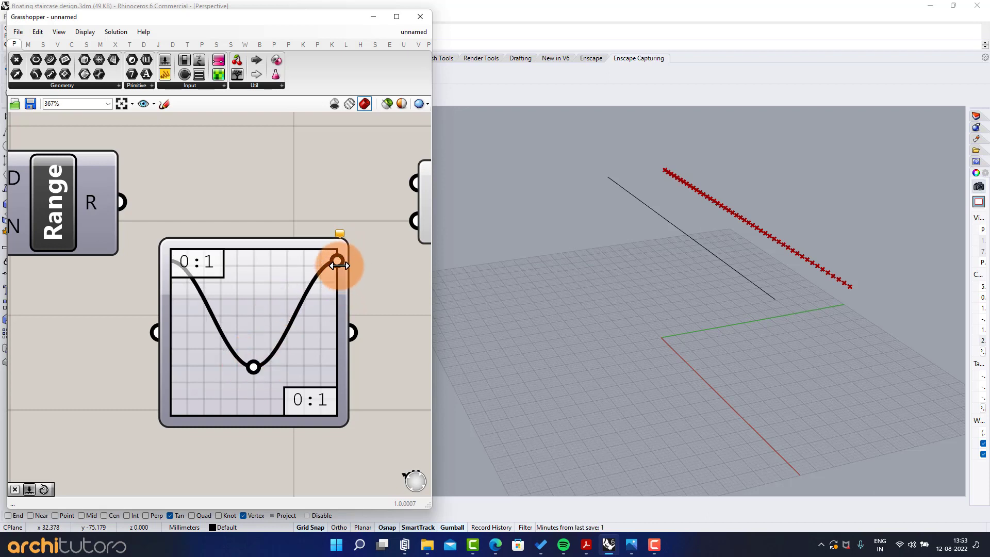
# Step: Wire Range's output into the Graph Mapper and the Graph Mapper's output into Multiplication's B input
pyautogui.click(150, 184)
pyautogui.moveTo(142, 308); pyautogui.dragTo(149, 320)
pyautogui.scroll(-2, 150, 319)
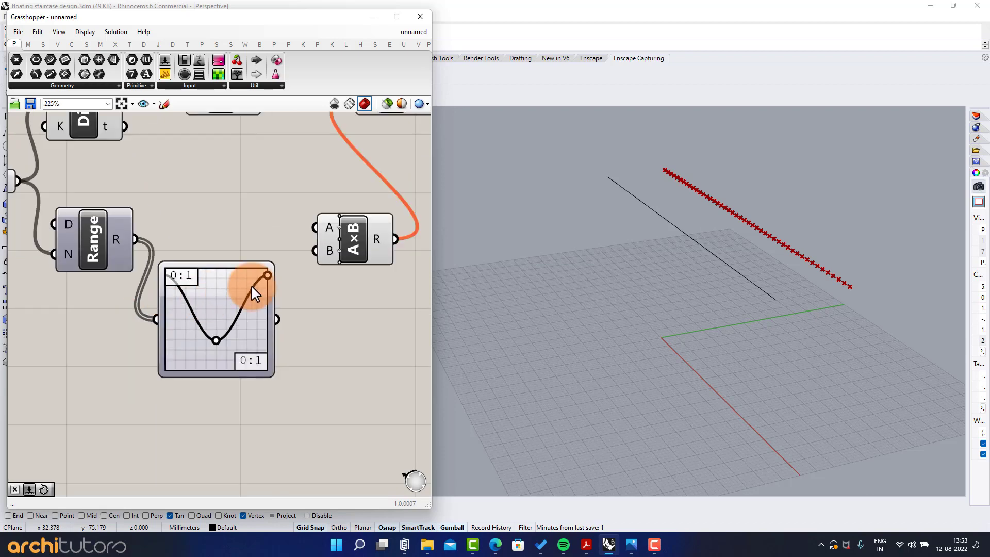
pyautogui.moveTo(296, 298); pyautogui.dragTo(322, 246)
pyautogui.moveTo(241, 309); pyautogui.dragTo(246, 332)
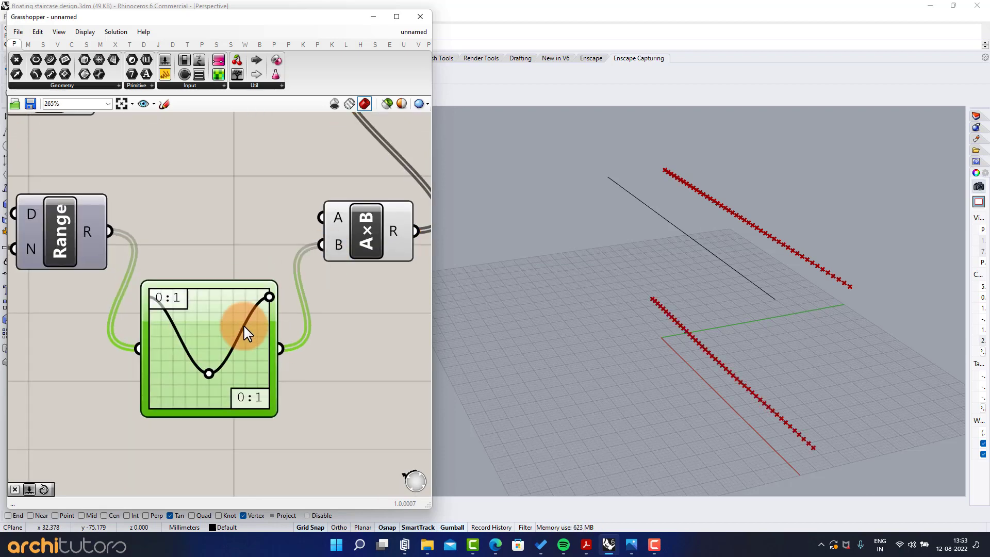
# Step: Wire the 45 count slider to Multiplication's A input
pyautogui.click(247, 256)
pyautogui.moveTo(149, 248); pyautogui.dragTo(188, 299, button='right')
pyautogui.scroll(-2, 220, 332)
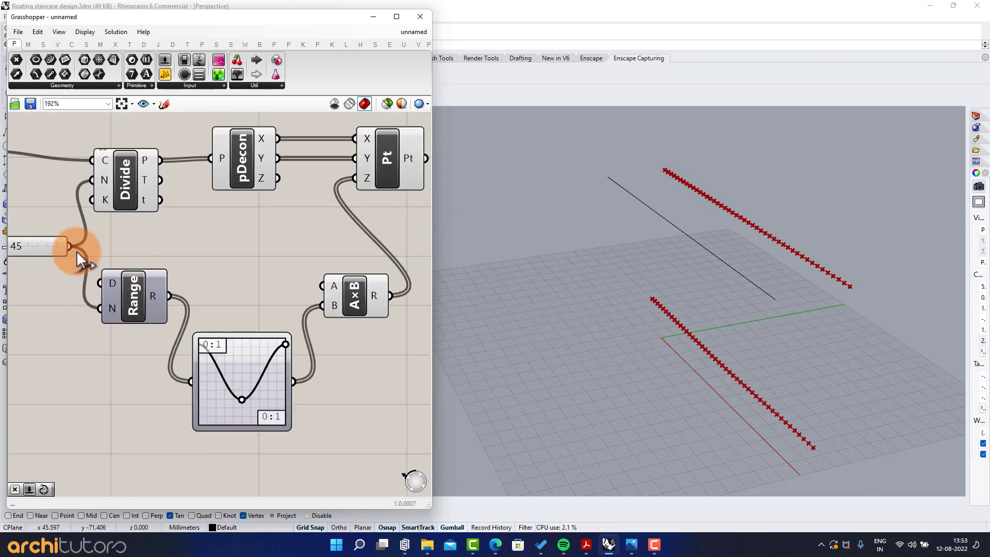
pyautogui.moveTo(334, 276); pyautogui.dragTo(335, 279)
pyautogui.moveTo(379, 292); pyautogui.dragTo(266, 278, button='right')
pyautogui.scroll(1, 266, 281)
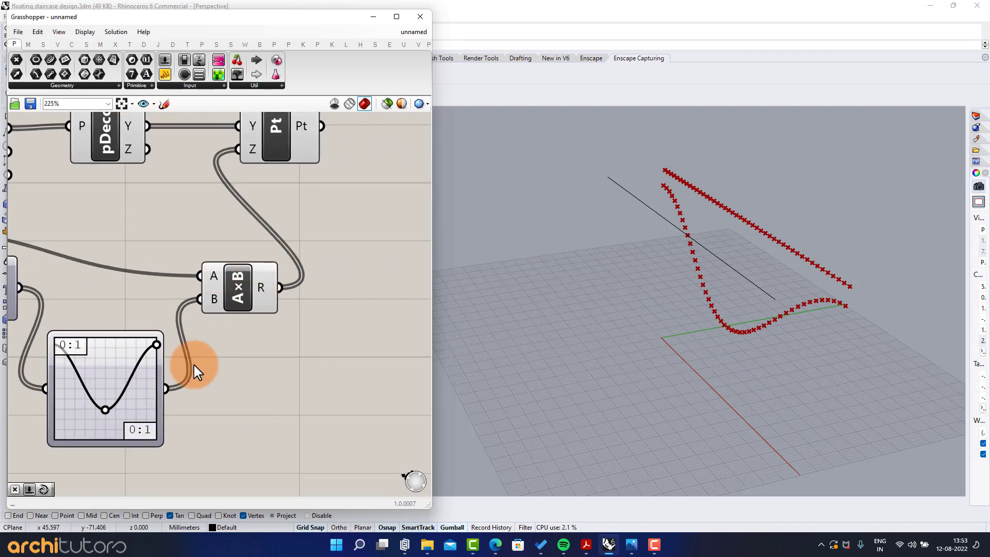
# Step: Fine-tune the sine graph by lowering its end handle slightly and raising its low point a little
pyautogui.moveTo(114, 377); pyautogui.dragTo(210, 307, button='right')
pyautogui.scroll(4, 210, 308)
pyautogui.moveTo(281, 249); pyautogui.dragTo(282, 255)
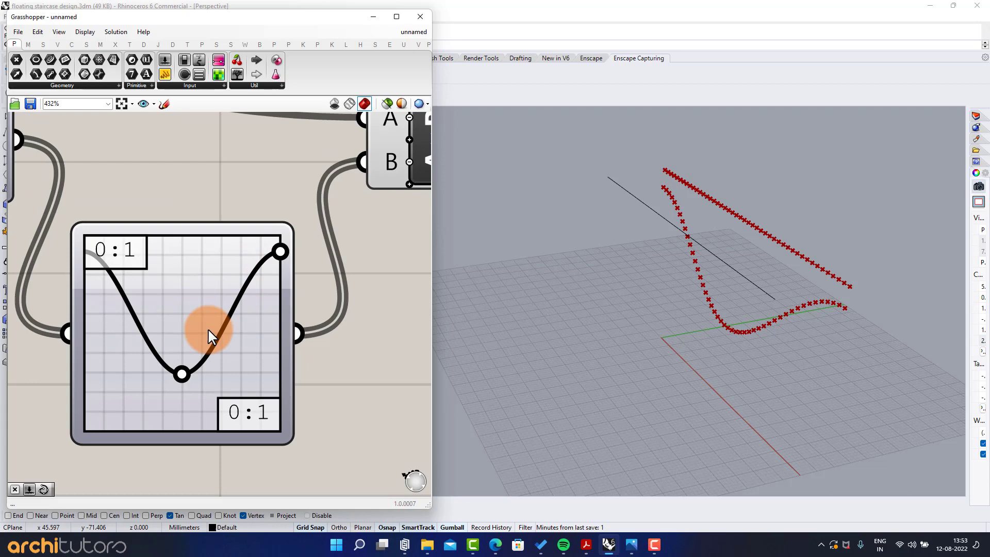
pyautogui.moveTo(181, 369); pyautogui.dragTo(181, 358)
# Step: Add an Interpolate curve component beside Construct Point and feed the constructed points into its V input
pyautogui.scroll(-3, 204, 325)
pyautogui.scroll(-2, 232, 318)
pyautogui.moveTo(326, 273); pyautogui.dragTo(234, 334, button='right')
pyautogui.moveTo(280, 244); pyautogui.dragTo(271, 265, button='right')
pyautogui.scroll(1, 277, 221)
pyautogui.doubleClick(278, 226)
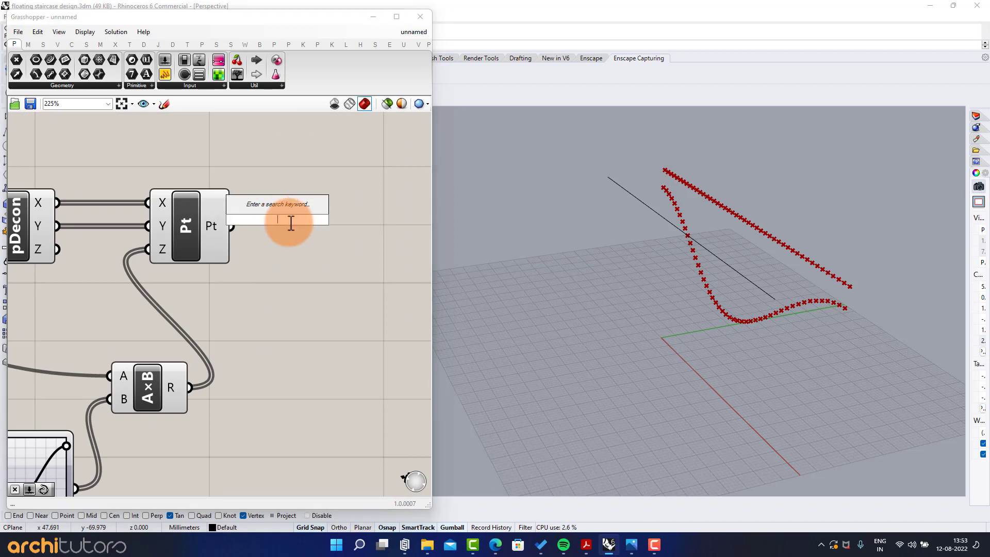
pyautogui.write('inter')
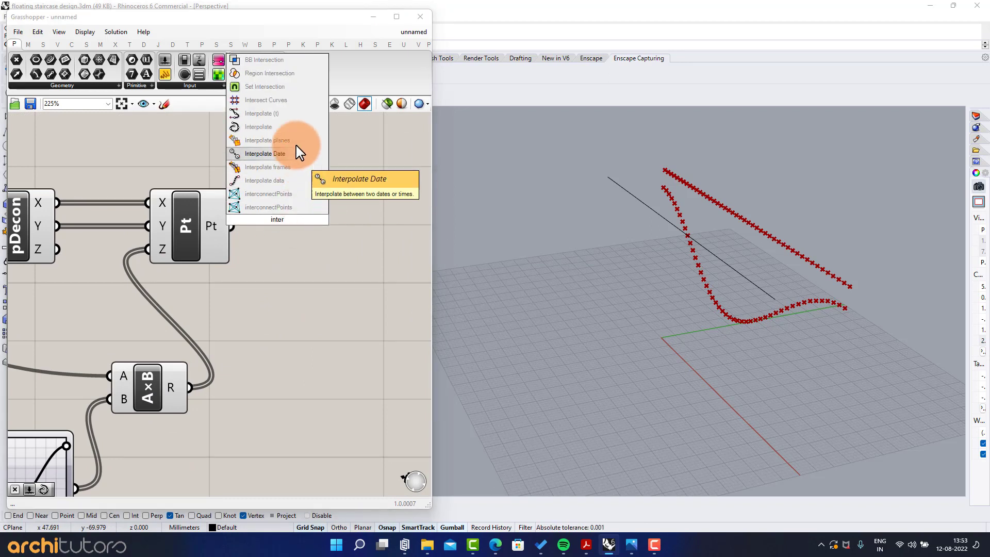
pyautogui.click(296, 128)
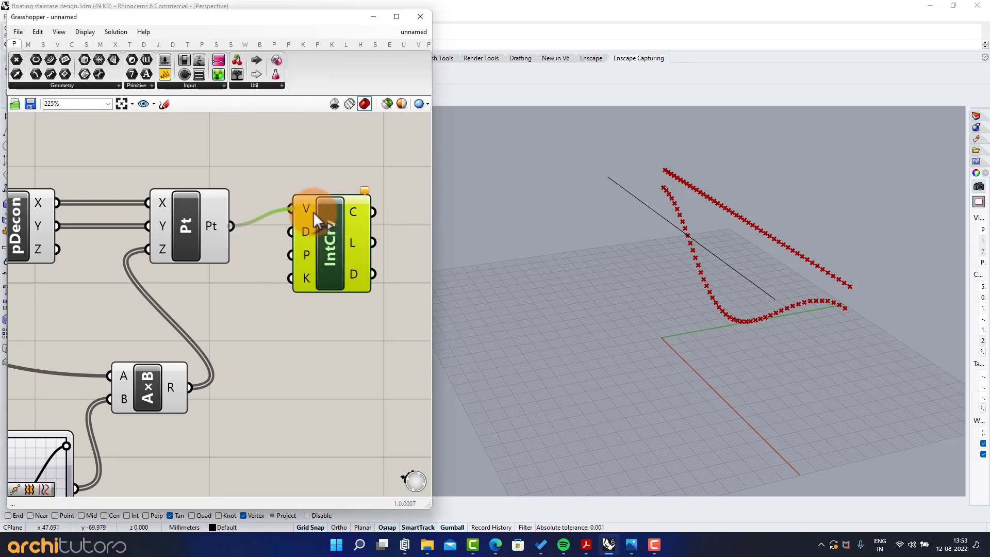
pyautogui.moveTo(335, 234); pyautogui.dragTo(319, 239)
pyautogui.click(299, 174)
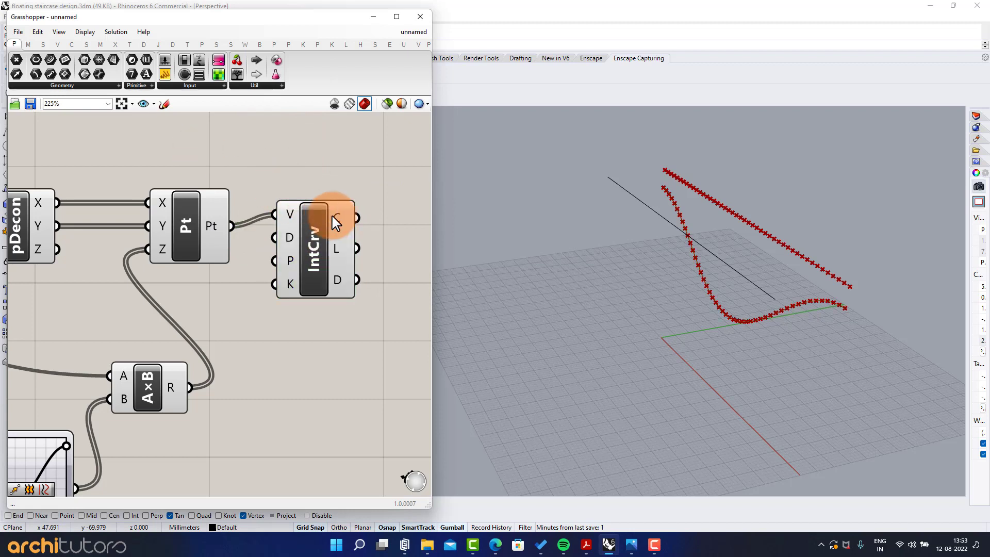
# Step: Add a Tween Two Curves component and place it beside the Interpolate component
pyautogui.scroll(-2, 332, 217)
pyautogui.moveTo(332, 216); pyautogui.dragTo(230, 254, button='right')
pyautogui.scroll(1, 258, 244)
pyautogui.doubleClick(308, 245)
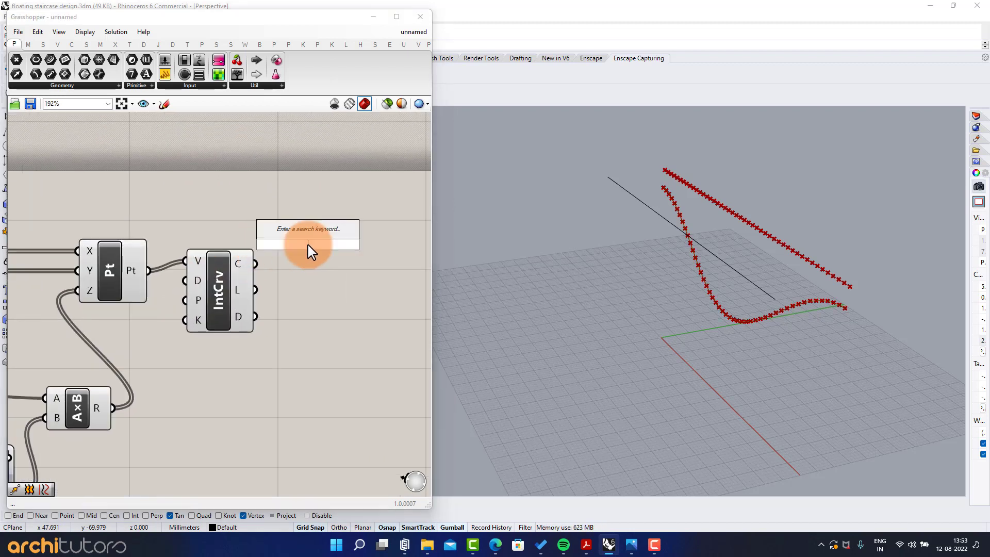
pyautogui.write('twin')
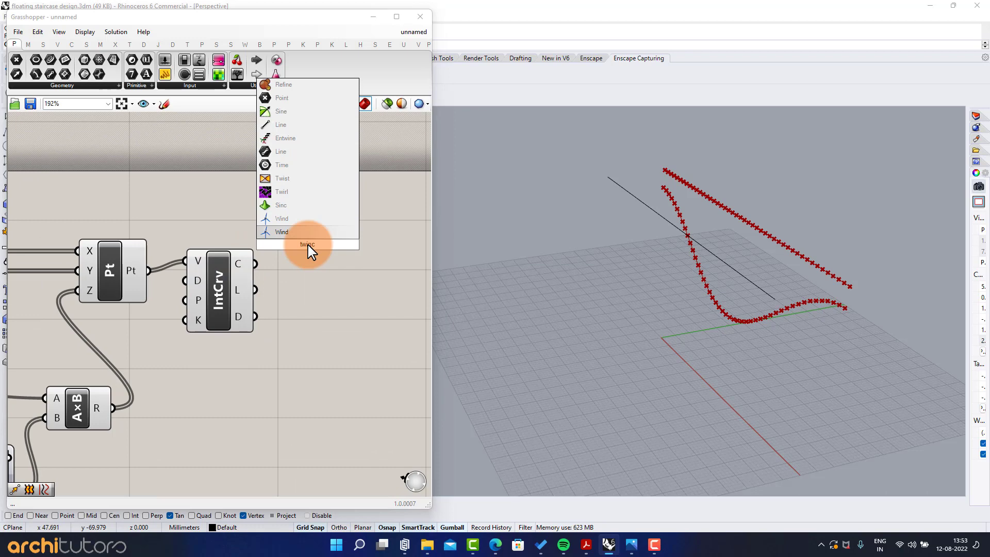
pyautogui.write(' cu')
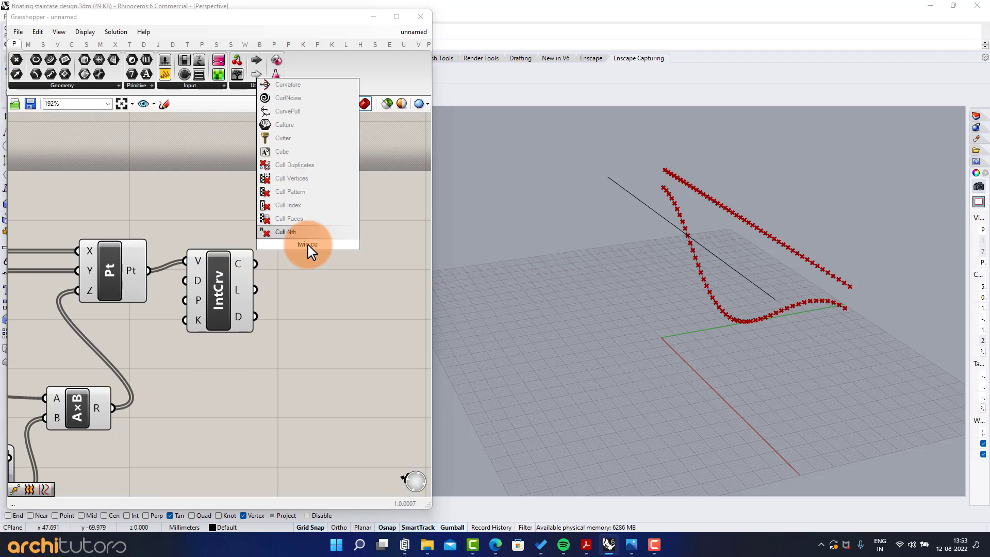
pyautogui.write('r')
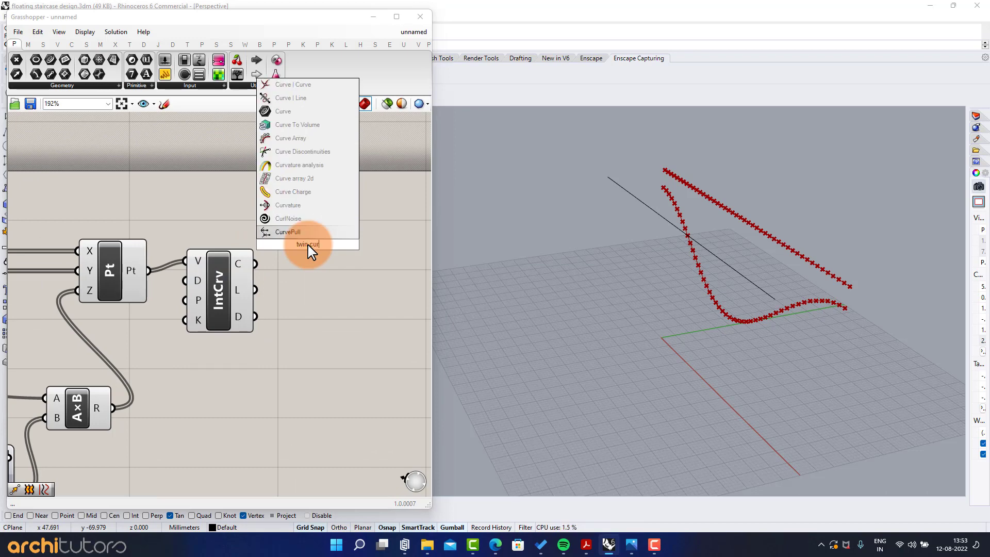
pyautogui.write('ves')
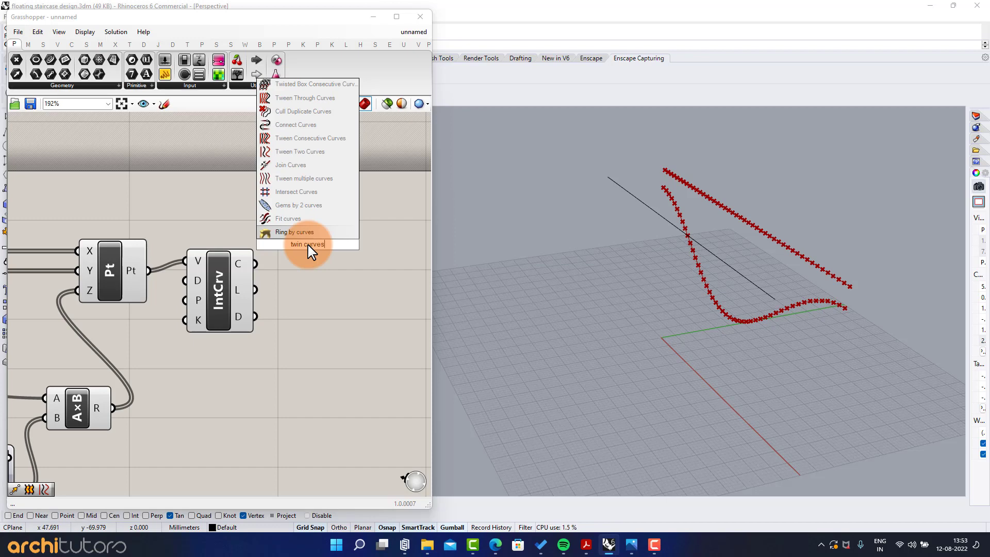
pyautogui.click(320, 152)
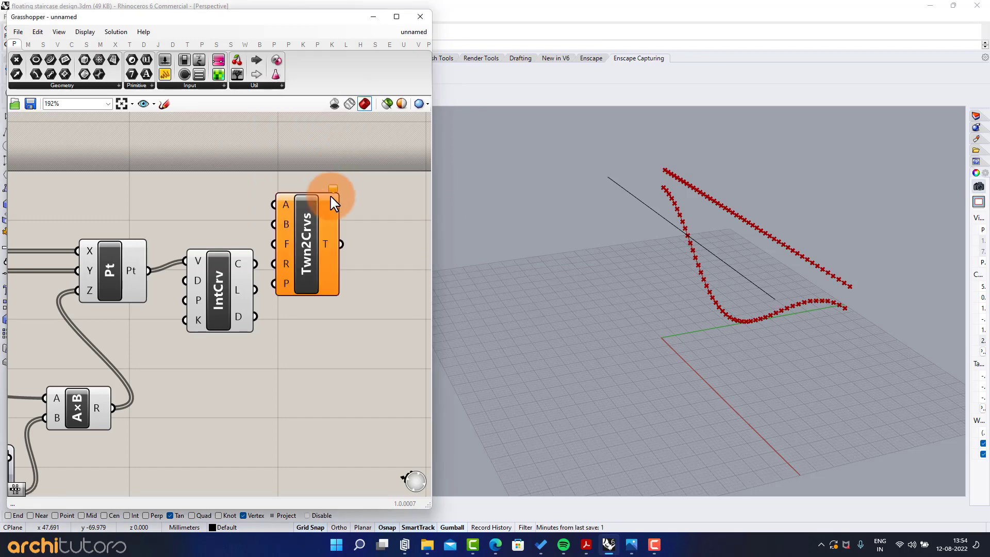
pyautogui.scroll(2, 285, 216)
pyautogui.click(324, 279)
pyautogui.moveTo(324, 278); pyautogui.dragTo(355, 305)
pyautogui.click(261, 255)
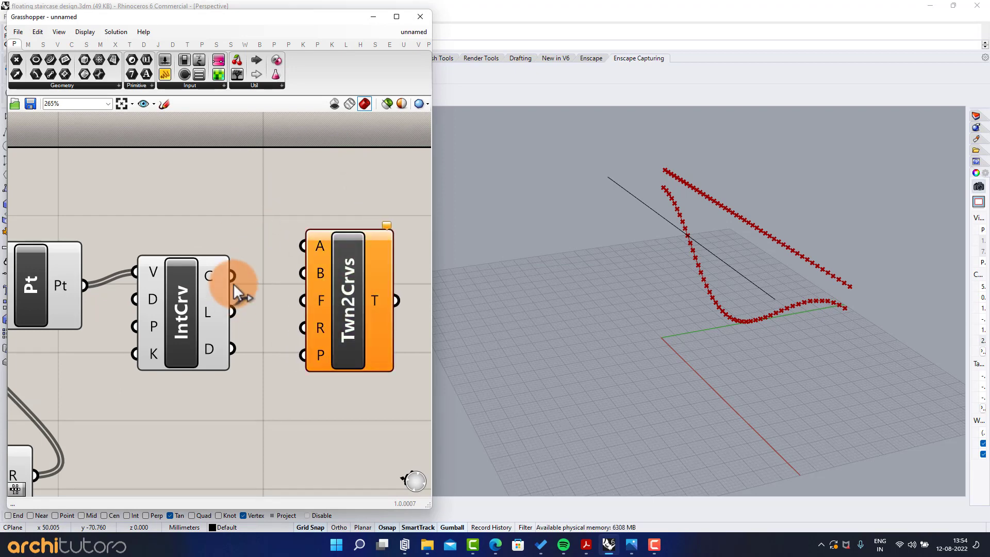
# Step: Wire the interpolated curve to Tween Two Curves' B input and the original referenced curve to its A input
pyautogui.moveTo(300, 276); pyautogui.dragTo(304, 273)
pyautogui.scroll(-5, 324, 215)
pyautogui.moveTo(153, 206); pyautogui.dragTo(313, 215, button='right')
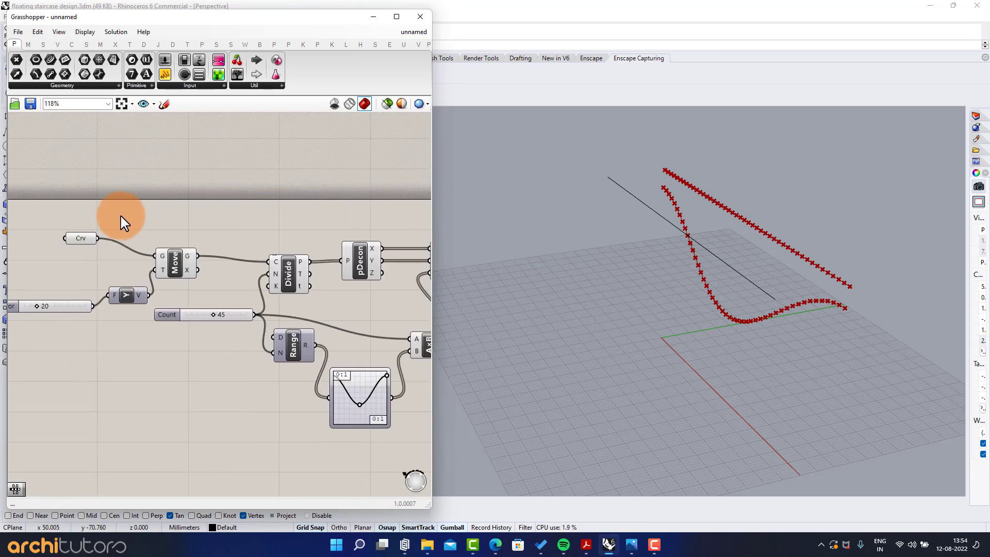
pyautogui.moveTo(101, 237); pyautogui.dragTo(368, 245)
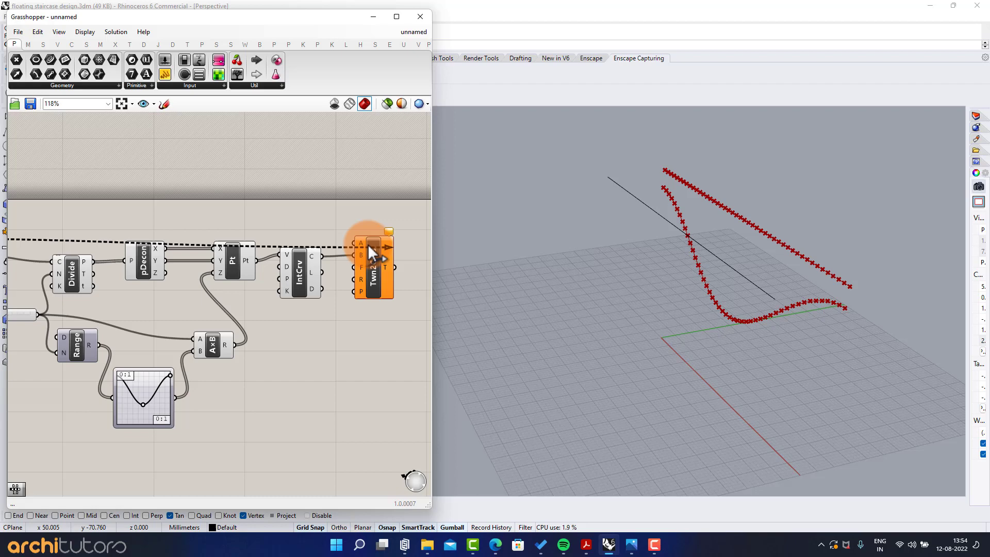
pyautogui.scroll(3, 349, 244)
pyautogui.moveTo(348, 244); pyautogui.dragTo(208, 222, button='right')
pyautogui.scroll(2, 208, 222)
pyautogui.moveTo(277, 266); pyautogui.dragTo(269, 263)
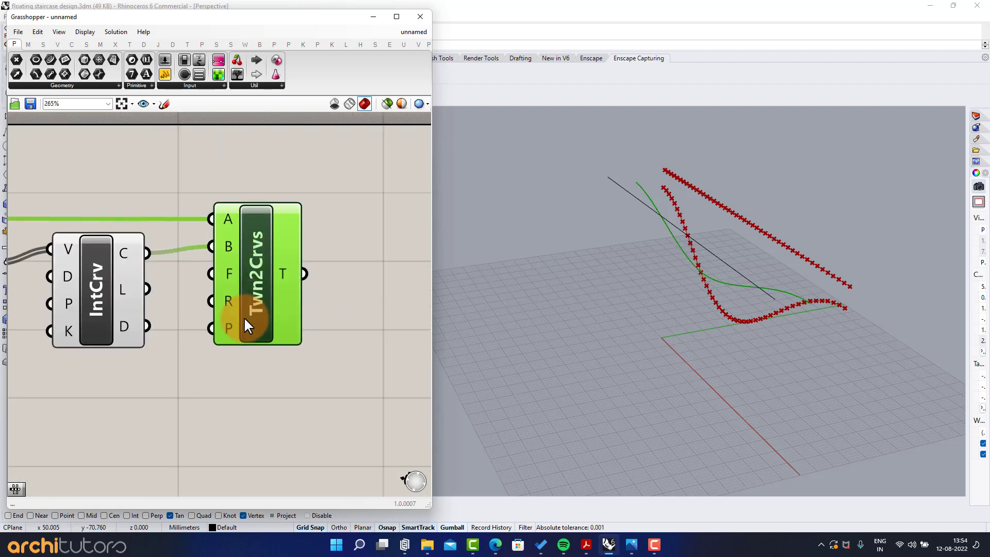
pyautogui.click(215, 361)
# Step: Move Tween Two Curves away from the Interpolate component, add a Range component below, and wire its output to the tween's R input
pyautogui.scroll(-3, 217, 367)
pyautogui.click(281, 206)
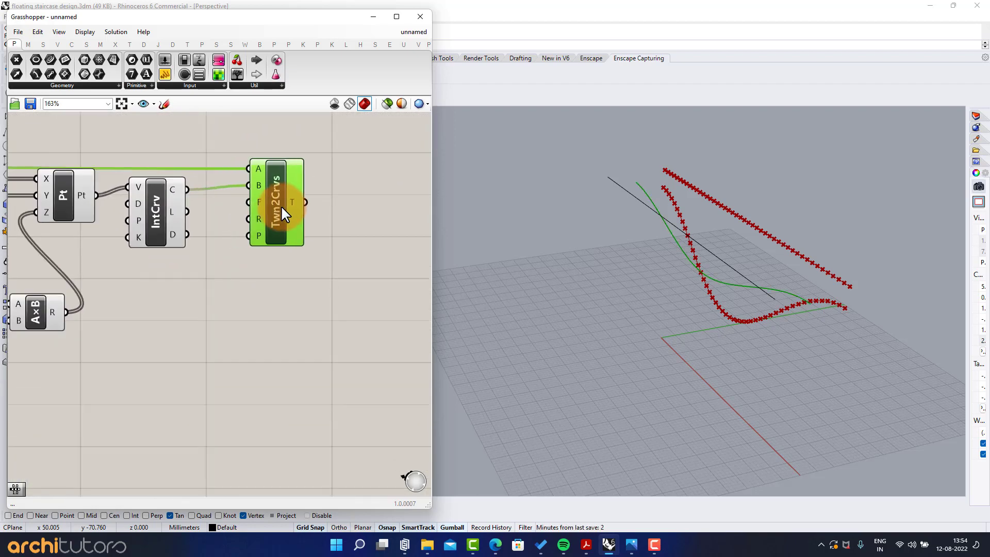
pyautogui.click(243, 260)
pyautogui.scroll(1, 240, 253)
pyautogui.moveTo(281, 215); pyautogui.dragTo(320, 218)
pyautogui.scroll(2, 257, 295)
pyautogui.doubleClick(256, 295)
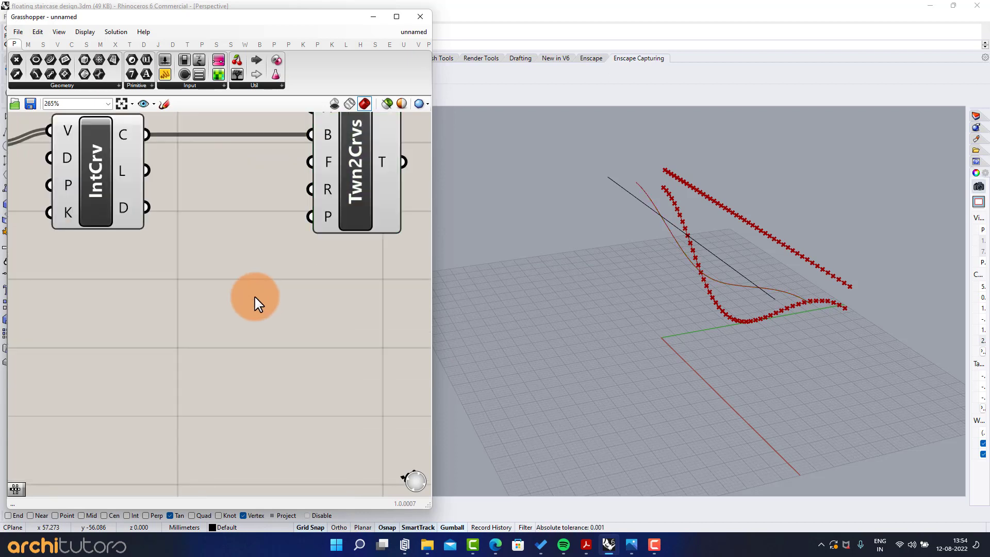
pyautogui.write('ran')
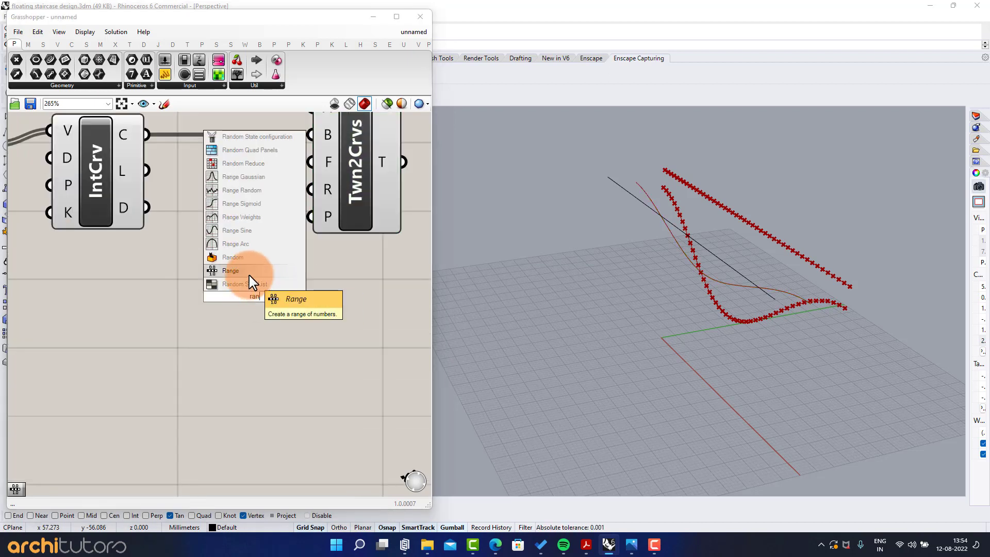
pyautogui.click(249, 273)
pyautogui.moveTo(300, 295); pyautogui.dragTo(311, 189)
pyautogui.moveTo(244, 299); pyautogui.dragTo(245, 332)
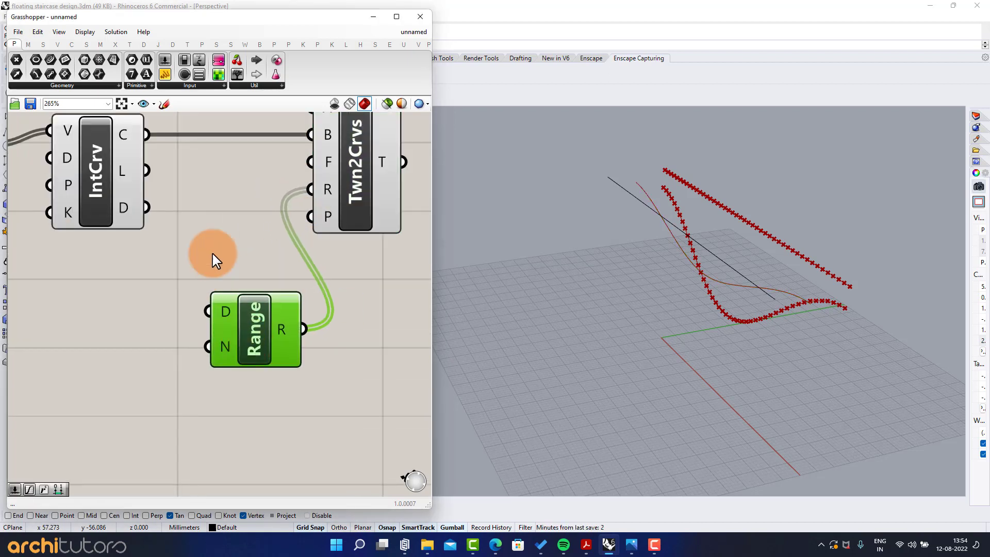
# Step: Add a number slider set to 20, wire it to the Range component's N input, and place it beside Range
pyautogui.scroll(-1, 182, 258)
pyautogui.moveTo(181, 258); pyautogui.dragTo(232, 218, button='right')
pyautogui.scroll(1, 134, 329)
pyautogui.doubleClick(134, 338)
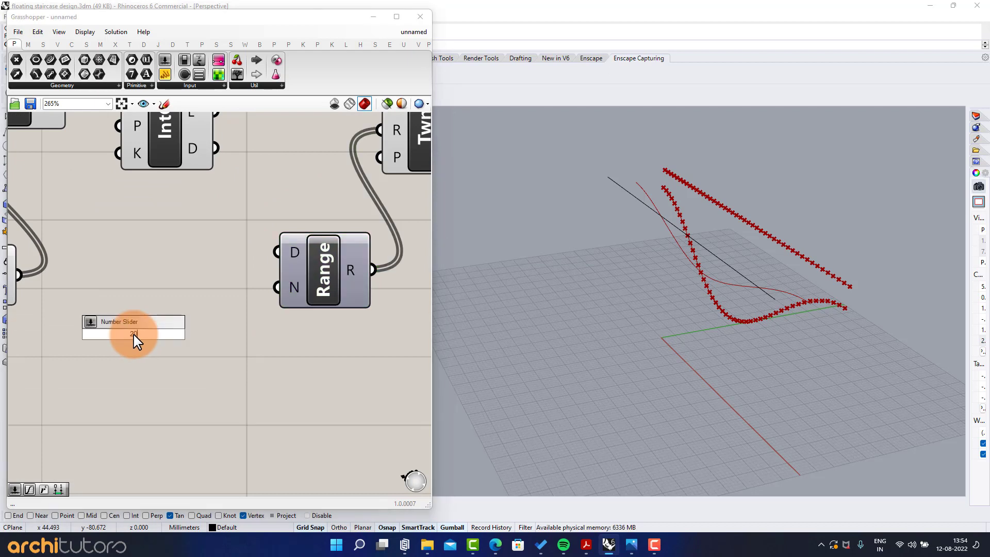
pyautogui.press('Return')
pyautogui.moveTo(277, 292); pyautogui.dragTo(278, 292)
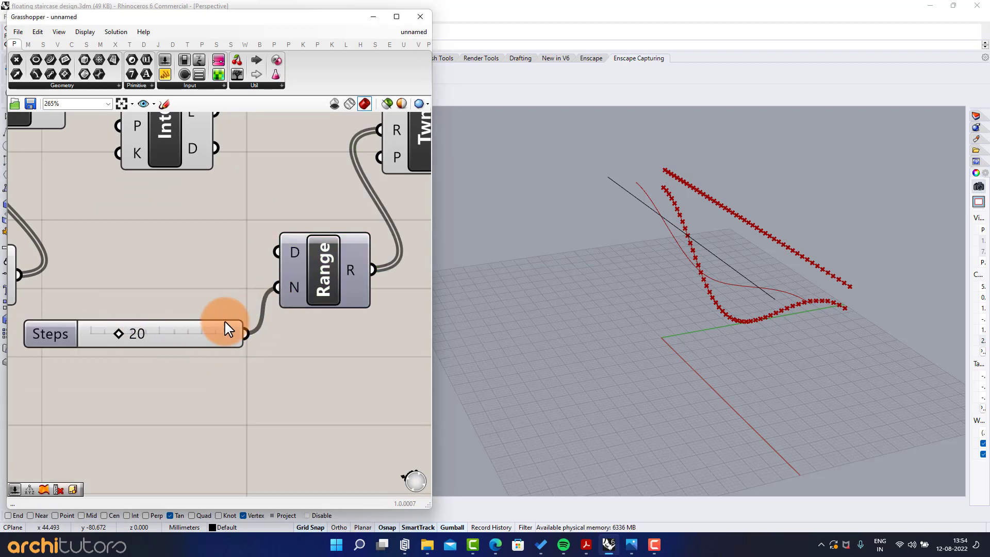
pyautogui.moveTo(207, 327); pyautogui.dragTo(191, 334)
pyautogui.scroll(-3, 184, 288)
pyautogui.moveTo(390, 185); pyautogui.dragTo(297, 217, button='right')
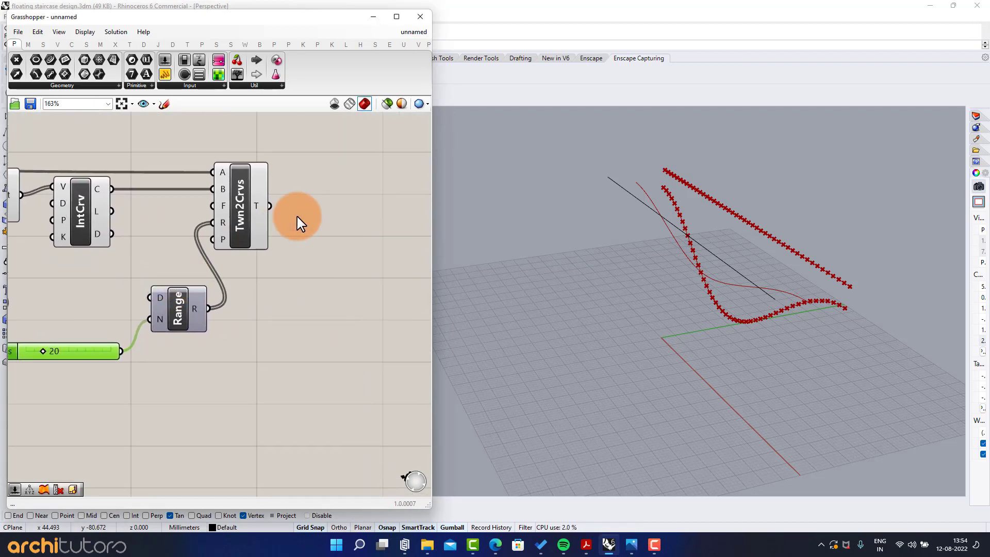
pyautogui.doubleClick(304, 244)
pyautogui.write('sca')
pyautogui.press('Escape')
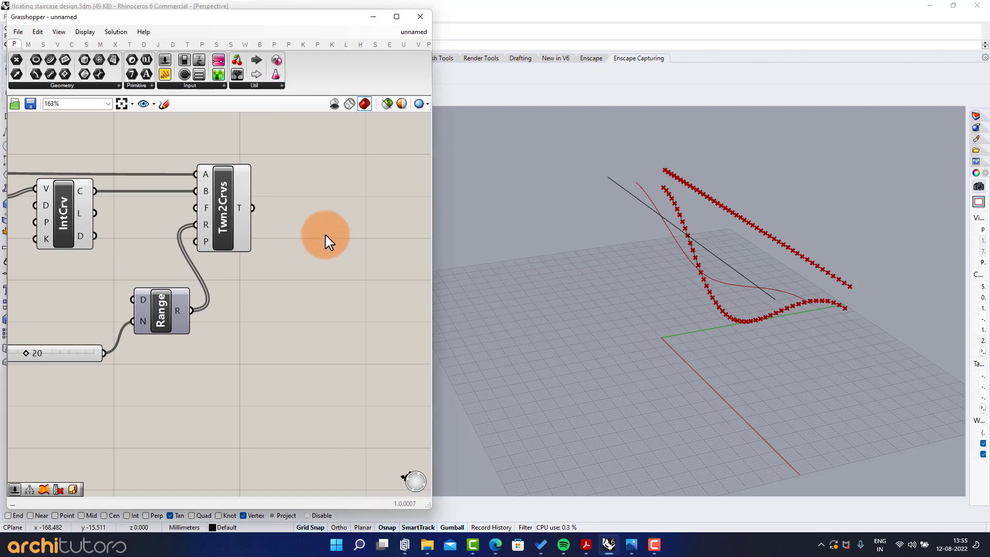
# Step: Add a Scale NU component beside Tween Two Curves and wire the tweened curves into its G input
pyautogui.doubleClick(325, 239)
pyautogui.write('sca')
pyautogui.click(329, 197)
pyautogui.scroll(2, 273, 207)
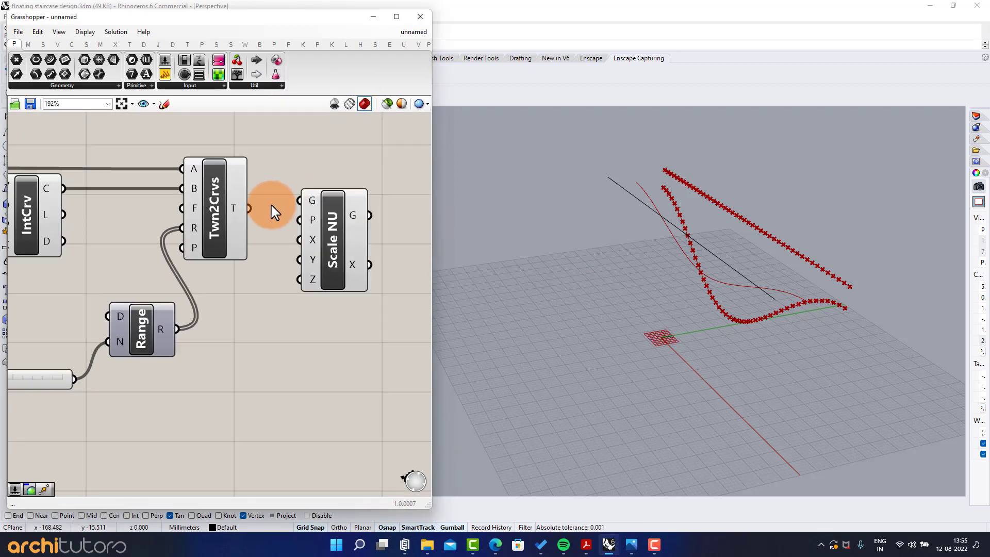
pyautogui.moveTo(315, 203); pyautogui.dragTo(315, 203)
pyautogui.moveTo(349, 253); pyautogui.dragTo(414, 261)
pyautogui.moveTo(300, 281); pyautogui.dragTo(205, 271, button='right')
pyautogui.scroll(2, 287, 304)
pyautogui.moveTo(288, 300); pyautogui.dragTo(343, 300)
# Step: Add a number slider with a value of 0.91 and wire it to Scale NU's Z input, placing it just below
pyautogui.doubleClick(183, 370)
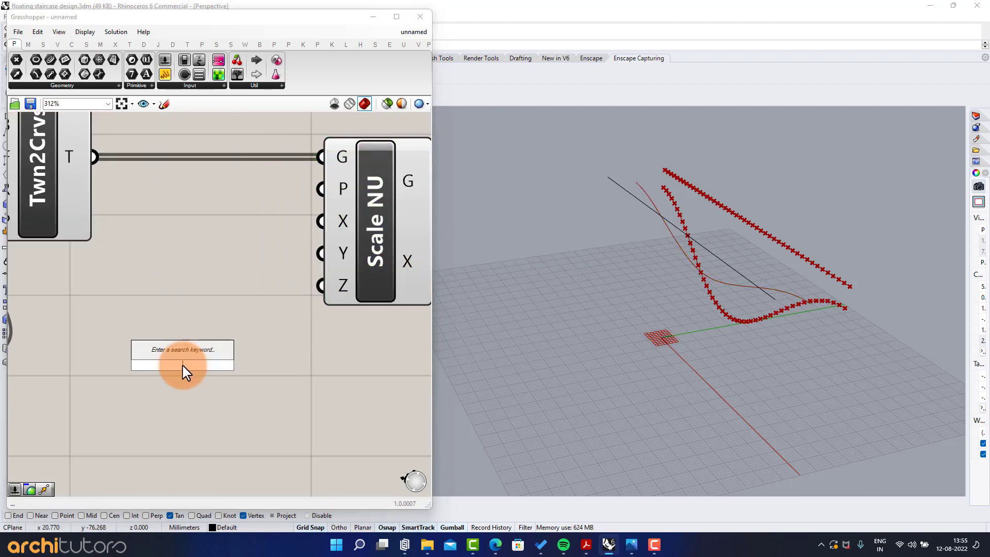
pyautogui.write('0.91')
pyautogui.press('Return')
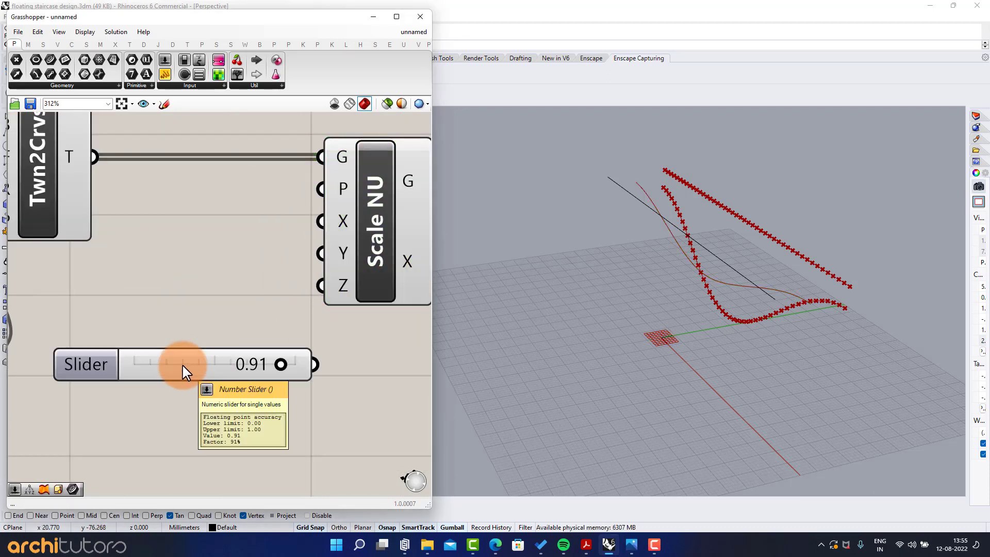
pyautogui.moveTo(322, 352); pyautogui.dragTo(321, 285)
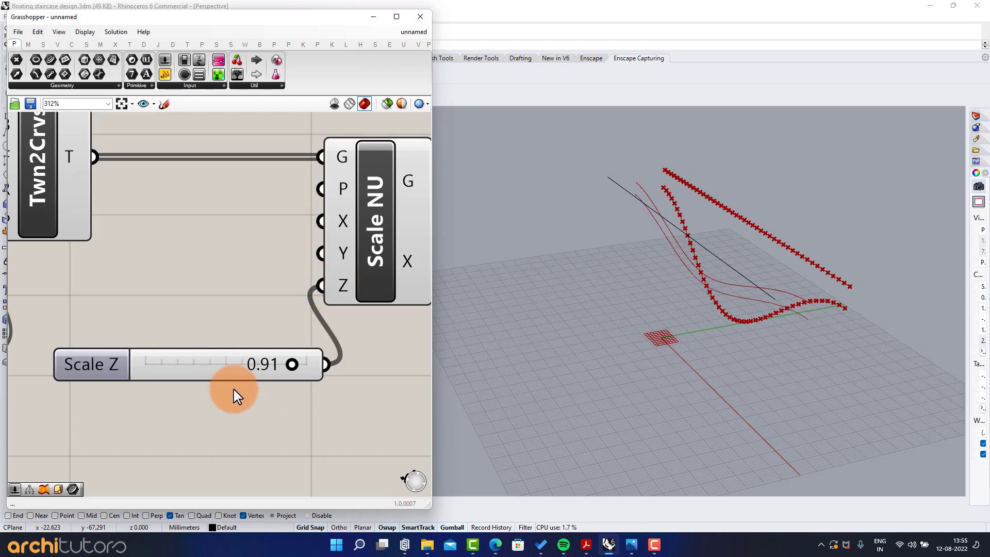
pyautogui.moveTo(208, 366); pyautogui.dragTo(166, 349)
pyautogui.scroll(-1, 171, 304)
pyautogui.scroll(-1, 172, 304)
pyautogui.moveTo(99, 331); pyautogui.dragTo(108, 351)
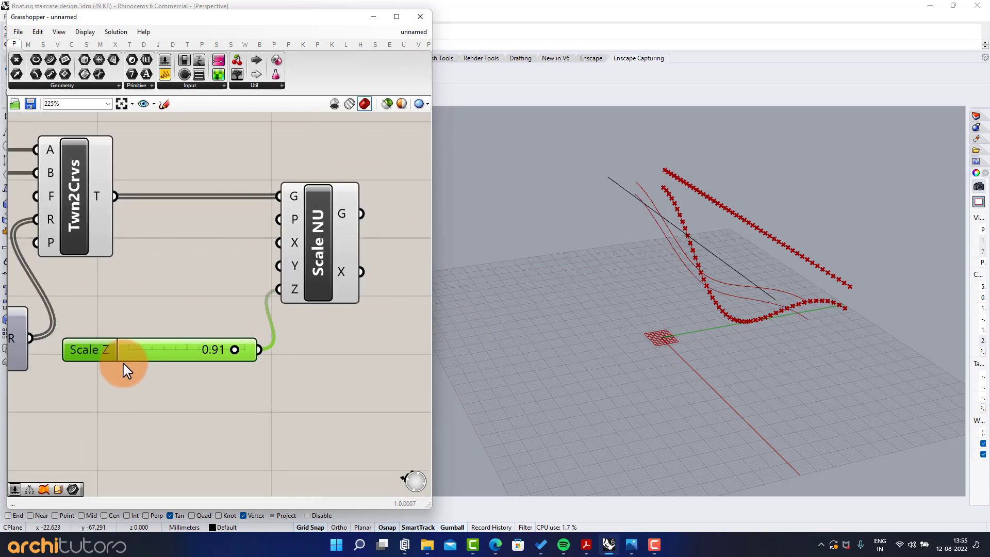
pyautogui.click(249, 298)
# Step: Add a Move component above Scale NU and wire the tweened curves into its G input
pyautogui.scroll(-1, 249, 298)
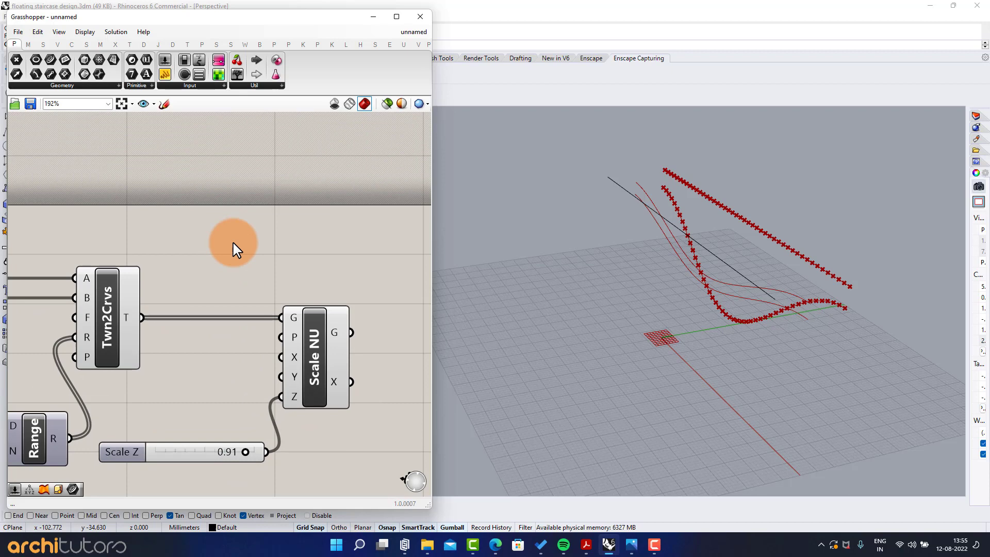
pyautogui.doubleClick(256, 256)
pyautogui.write('move')
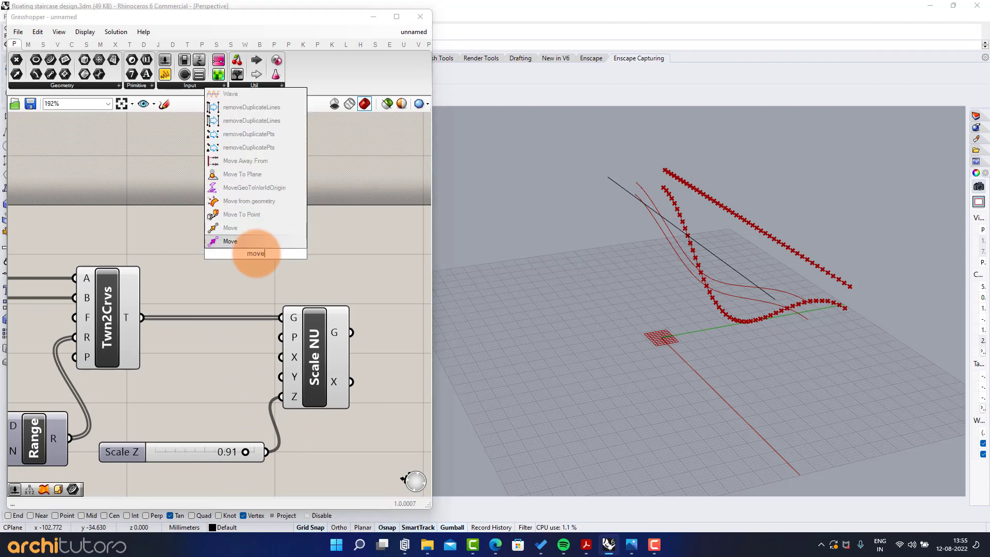
pyautogui.press('Return')
pyautogui.scroll(2, 248, 228)
pyautogui.moveTo(226, 241); pyautogui.dragTo(225, 239)
pyautogui.moveTo(268, 248); pyautogui.dragTo(305, 187)
# Step: Add a Unit Z vector component and wire it to the Move component's T input
pyautogui.doubleClick(152, 226)
pyautogui.write('z')
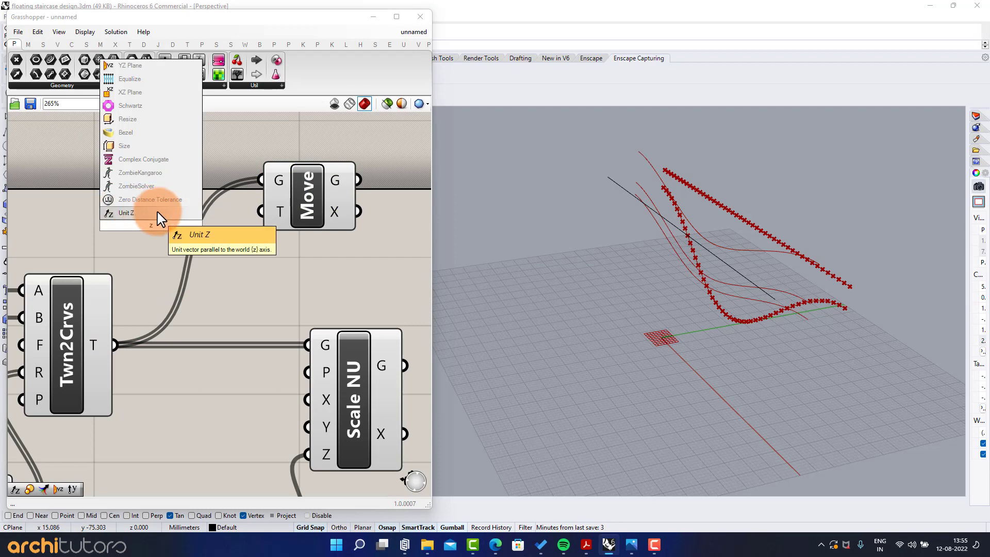
pyautogui.click(156, 216)
pyautogui.moveTo(177, 225); pyautogui.dragTo(167, 211)
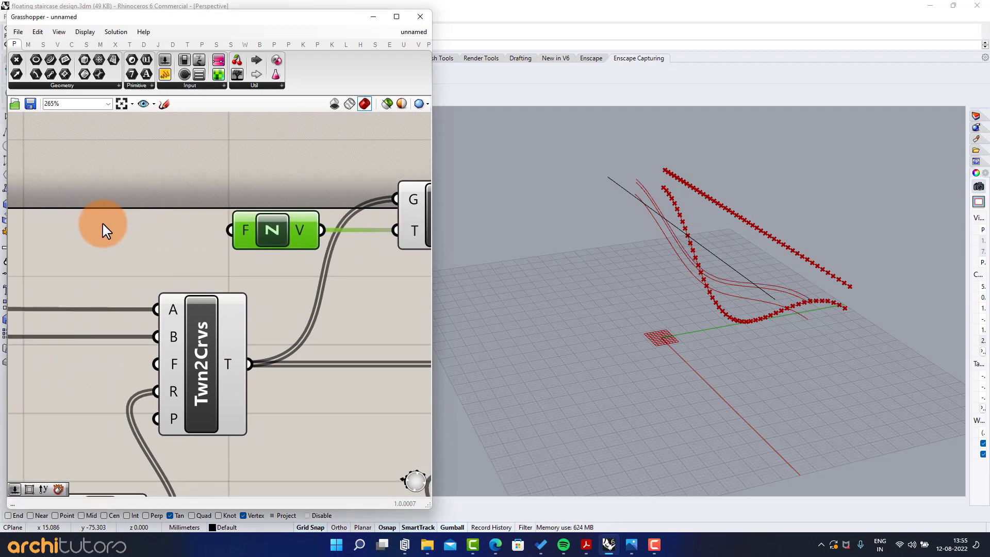
# Step: Add a number slider set to 3 and wire it to the Unit Z component's F input
pyautogui.doubleClick(103, 216)
pyautogui.write('3')
pyautogui.press('Return')
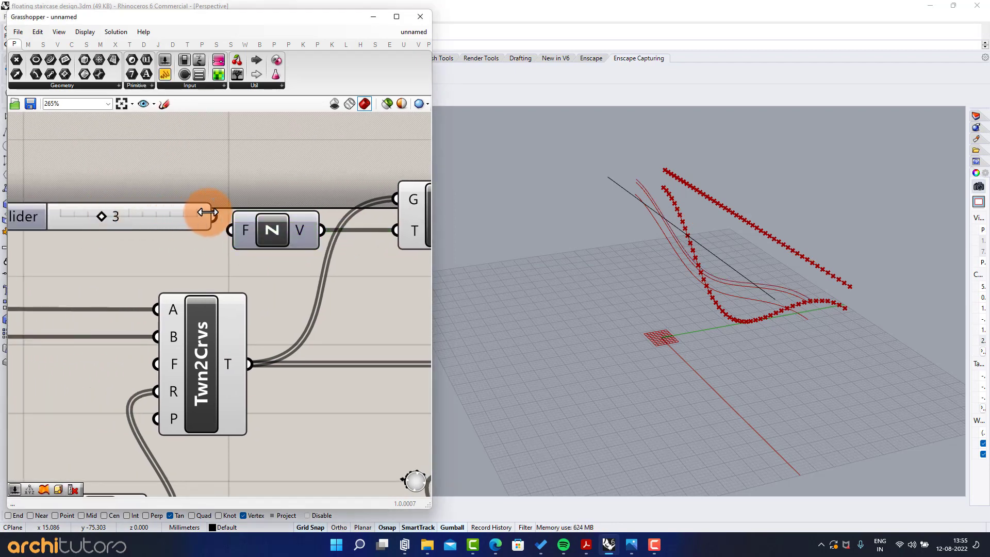
pyautogui.moveTo(220, 219); pyautogui.dragTo(231, 229)
pyautogui.moveTo(179, 223); pyautogui.dragTo(135, 227)
pyautogui.moveTo(371, 220); pyautogui.dragTo(258, 213, button='right')
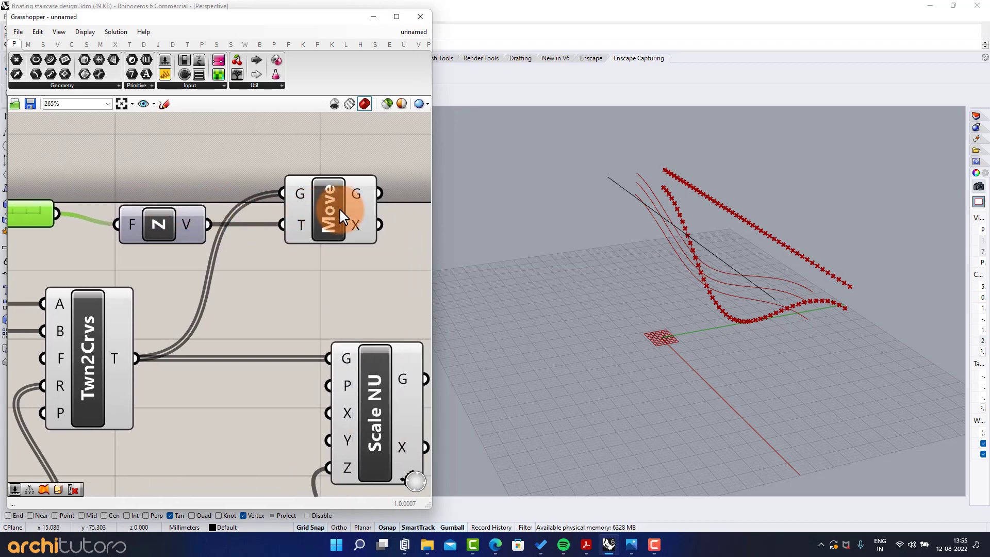
# Step: Highlight the Move result in the viewport and test a Unit Z factor of 4 before restoring 3
pyautogui.click(339, 209)
pyautogui.moveTo(696, 287); pyautogui.dragTo(777, 221, button='right')
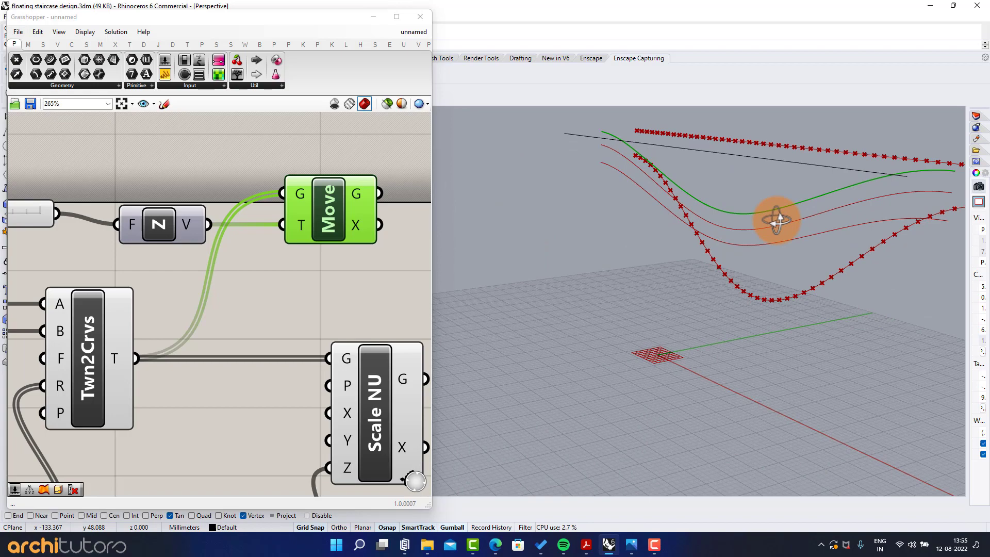
pyautogui.scroll(-2, 258, 262)
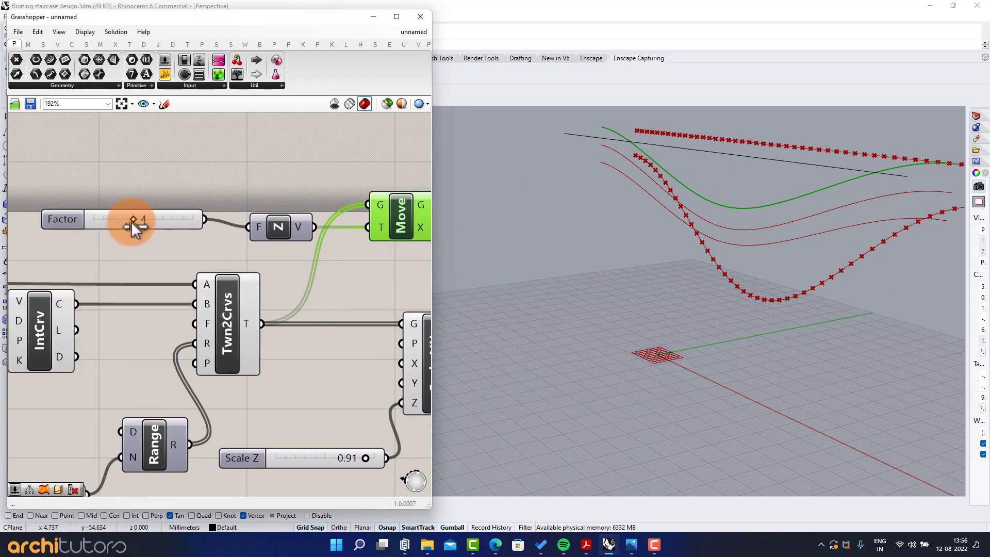
pyautogui.moveTo(131, 221); pyautogui.dragTo(125, 224)
# Step: Add a Cull Index component beside Scale NU and wire Move's G output to its L input
pyautogui.scroll(-2, 211, 251)
pyautogui.moveTo(330, 262); pyautogui.dragTo(199, 234, button='right')
pyautogui.scroll(2, 273, 242)
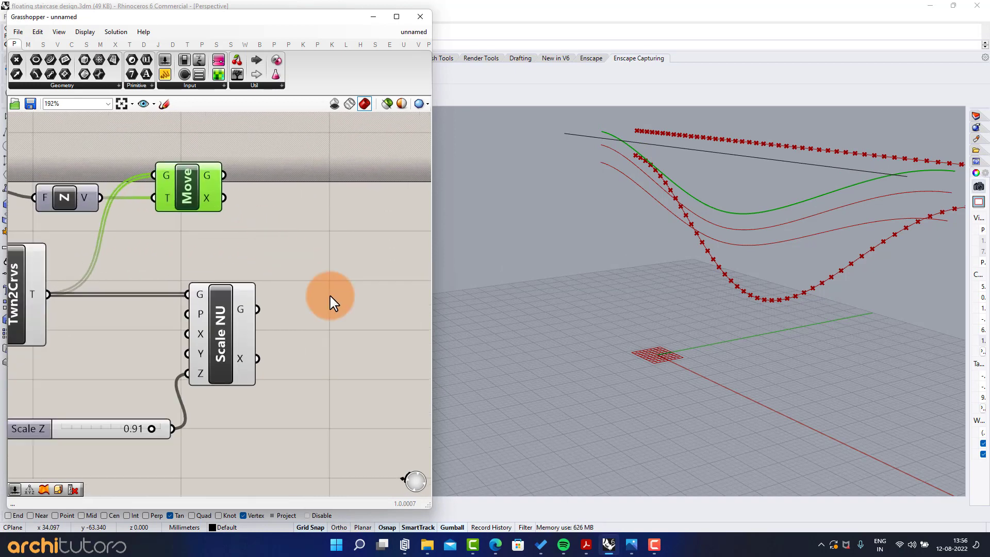
pyautogui.doubleClick(330, 297)
pyautogui.write('cull')
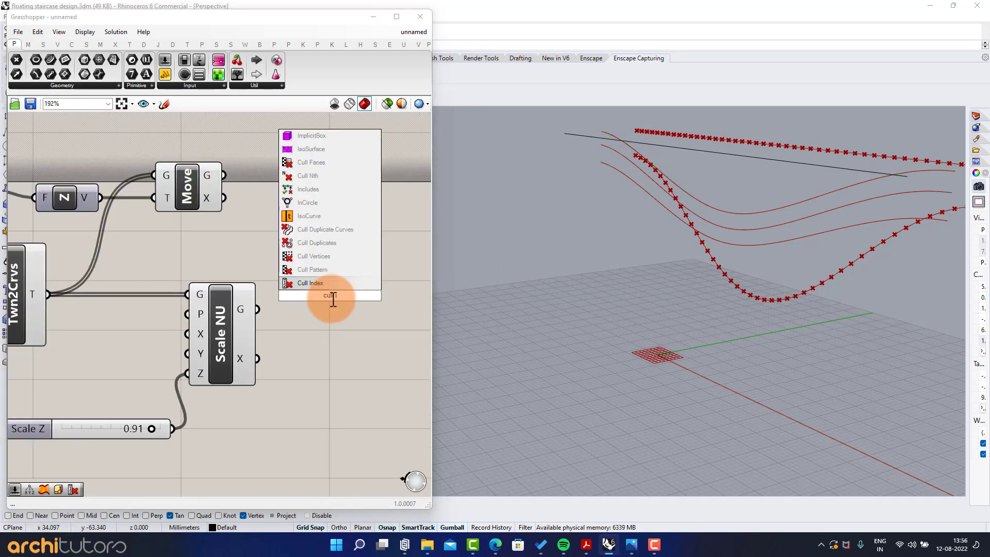
pyautogui.press('Return')
pyautogui.scroll(2, 276, 227)
pyautogui.scroll(-1, 265, 188)
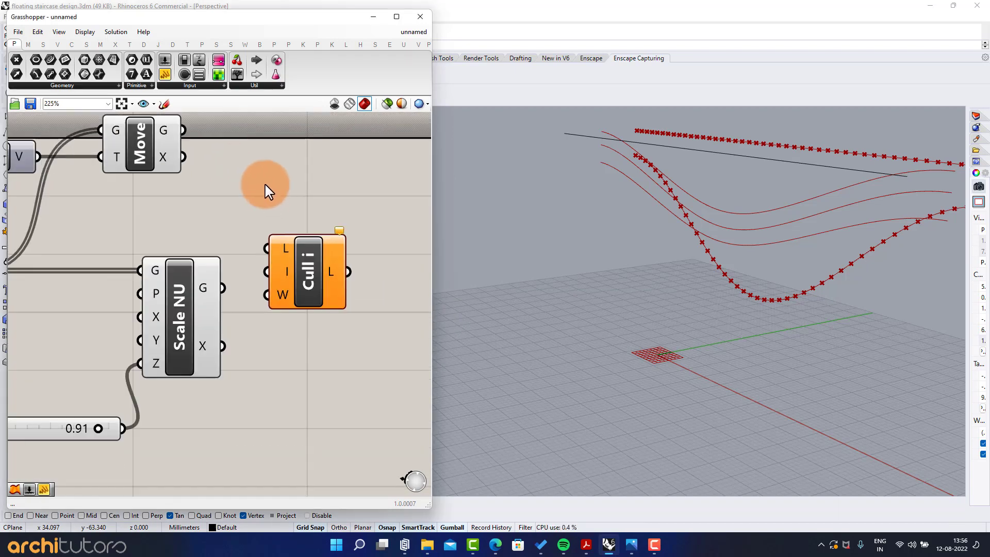
pyautogui.moveTo(240, 260); pyautogui.dragTo(282, 271)
pyautogui.moveTo(117, 137); pyautogui.dragTo(354, 286)
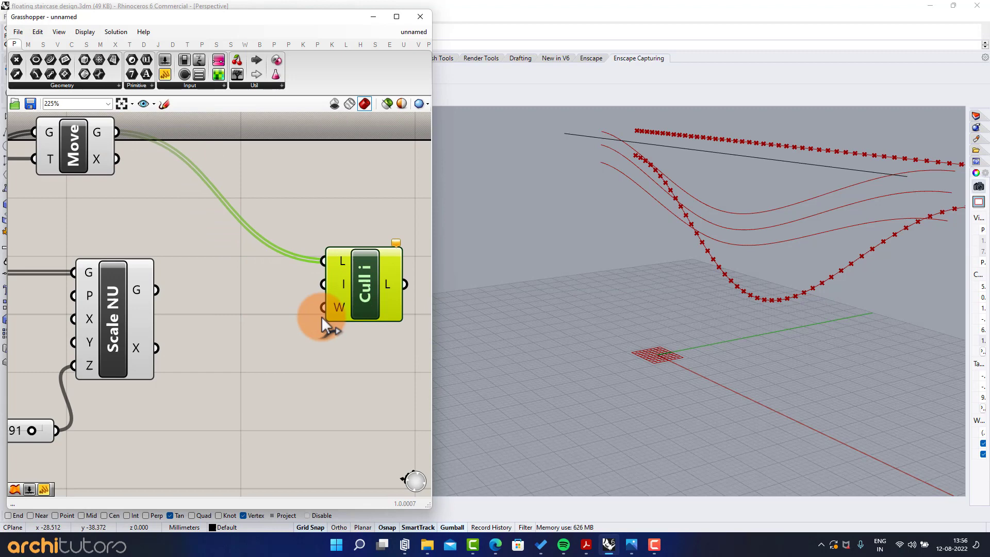
# Step: Add a number slider set to 0 and wire it to Cull Index's I input
pyautogui.click(246, 320)
pyautogui.doubleClick(238, 348)
pyautogui.write('0')
pyautogui.press('Return')
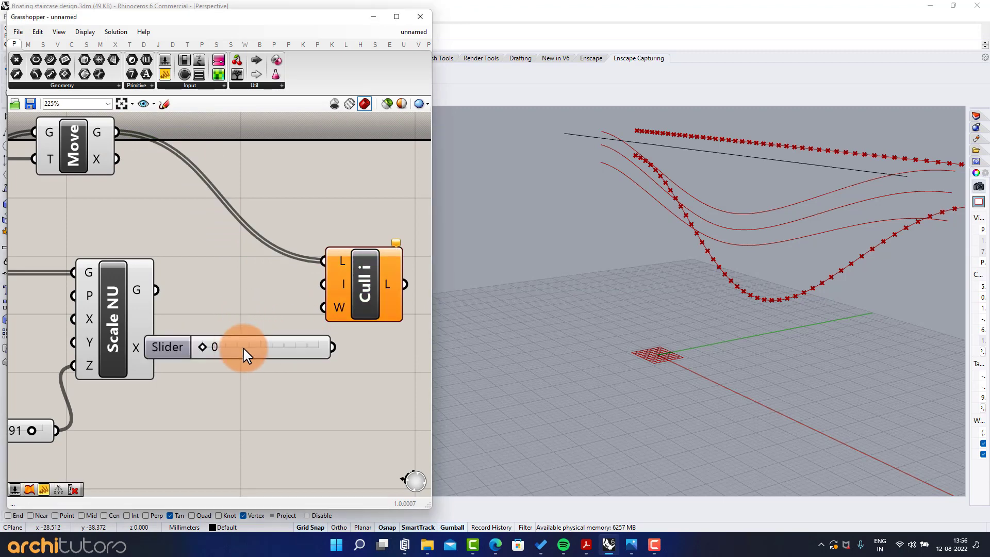
pyautogui.moveTo(286, 349); pyautogui.dragTo(275, 395)
pyautogui.moveTo(317, 298); pyautogui.dragTo(323, 285)
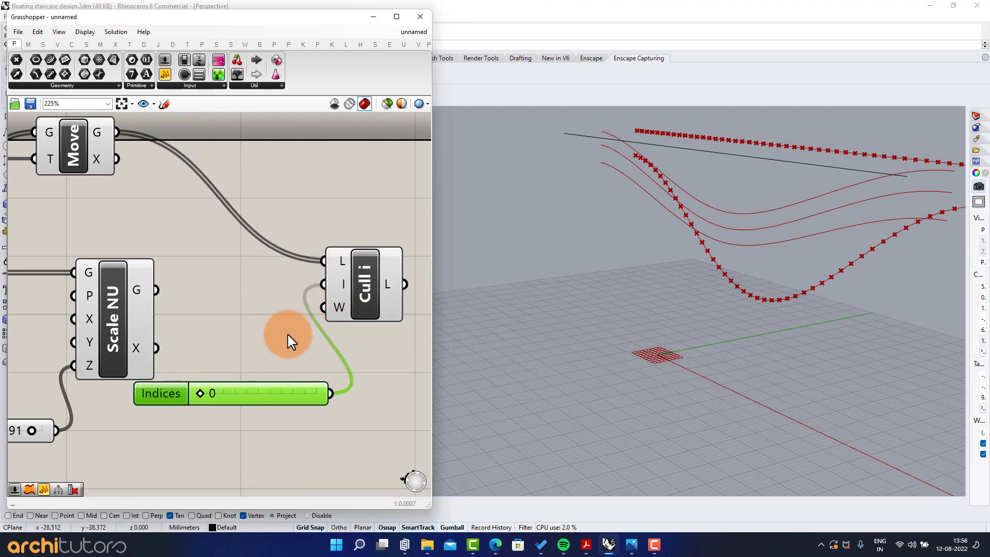
# Step: Duplicate the Cull Index component below the original and wire Scale NU's G output to the copy's L input
pyautogui.scroll(-2, 252, 316)
pyautogui.moveTo(250, 317); pyautogui.dragTo(238, 228, button='right')
pyautogui.scroll(1, 238, 228)
pyautogui.moveTo(243, 299); pyautogui.dragTo(241, 311)
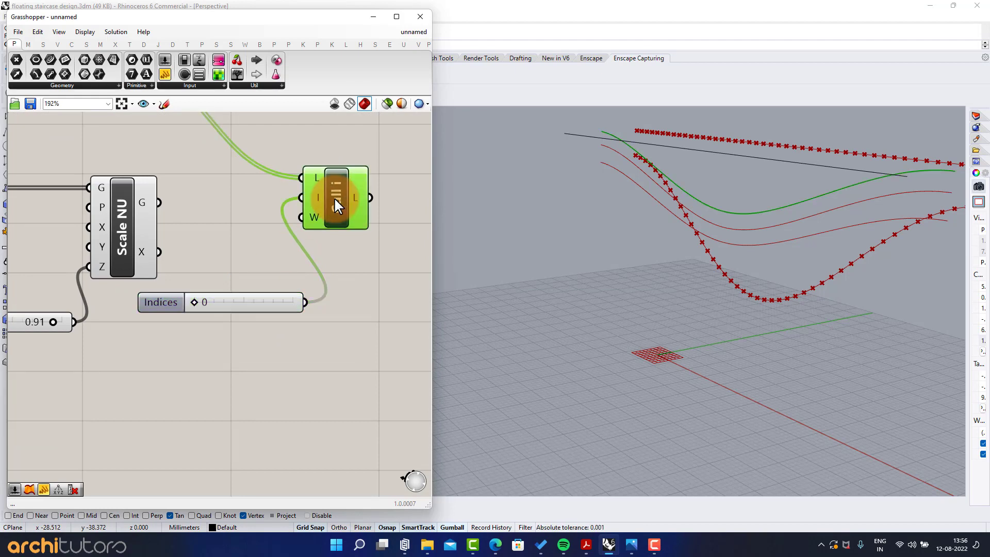
pyautogui.keyDown('alt'); pyautogui.moveTo(330, 202); pyautogui.dragTo(316, 428); pyautogui.keyUp('alt')
pyautogui.moveTo(301, 336); pyautogui.dragTo(311, 320, button='right')
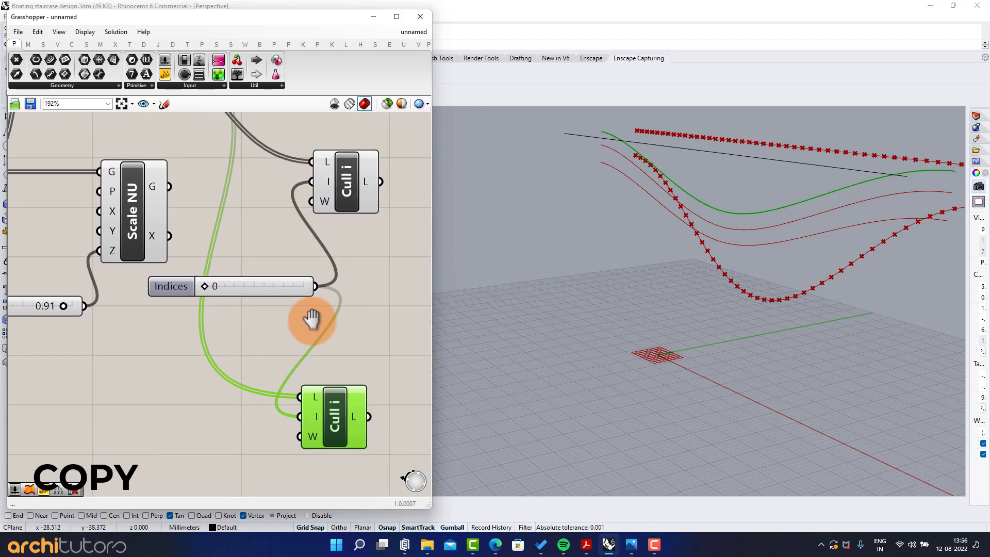
pyautogui.scroll(-1, 311, 320)
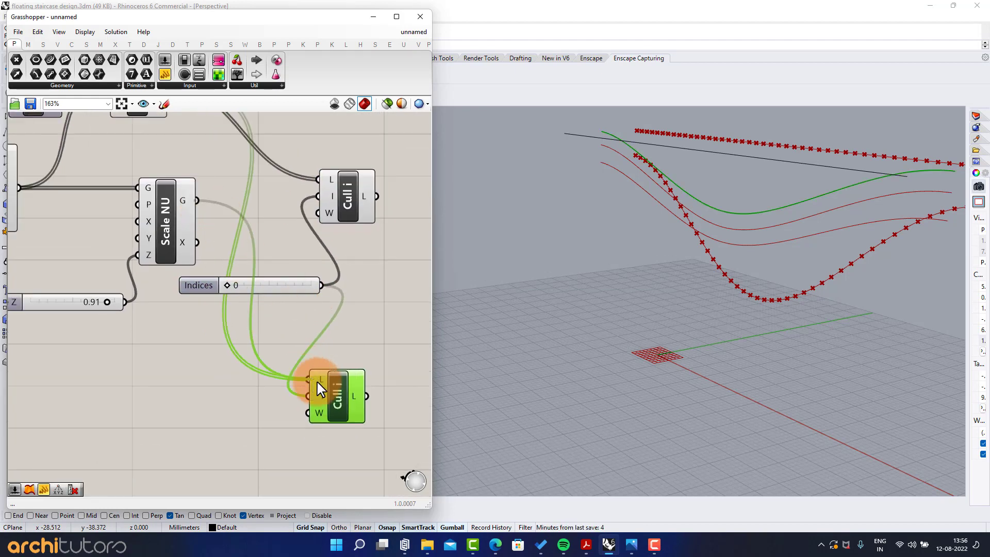
pyautogui.click(320, 348)
# Step: Wire the Range component's Steps slider to the I input of the duplicated Cull Index
pyautogui.moveTo(222, 340); pyautogui.dragTo(396, 359, button='right')
pyautogui.moveTo(61, 352); pyautogui.dragTo(115, 330, button='right')
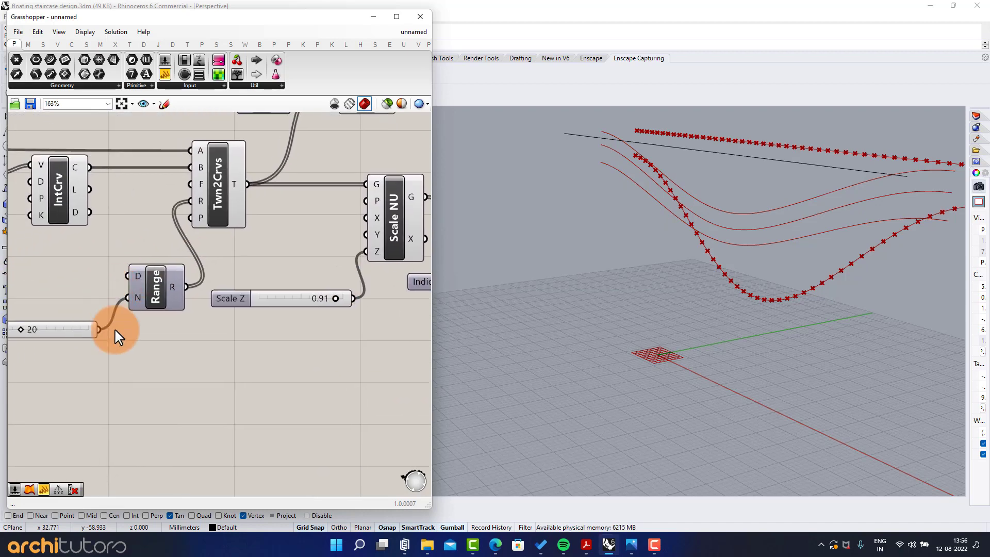
pyautogui.moveTo(98, 330); pyautogui.dragTo(352, 378)
pyautogui.moveTo(344, 370); pyautogui.dragTo(199, 341, button='right')
pyautogui.scroll(2, 219, 336)
pyautogui.moveTo(221, 333); pyautogui.dragTo(205, 328)
pyautogui.click(308, 213)
# Step: Add a Ruled Surface component and wire the upper Cull Index output to its A input and the lower one to B
pyautogui.moveTo(279, 228); pyautogui.dragTo(237, 242, button='right')
pyautogui.doubleClick(296, 243)
pyautogui.write('r')
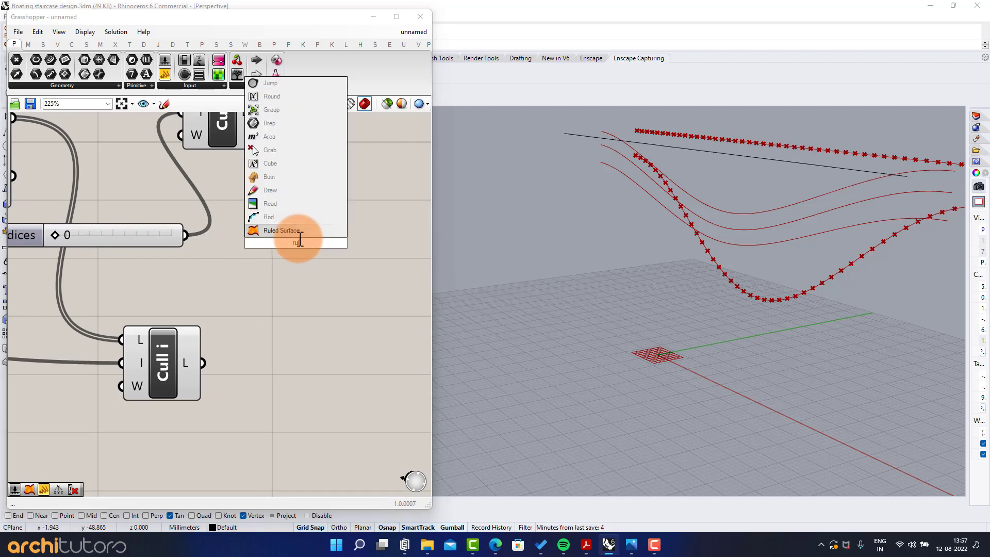
pyautogui.write('ul')
pyautogui.press('Return')
pyautogui.moveTo(279, 148); pyautogui.dragTo(233, 181, button='right')
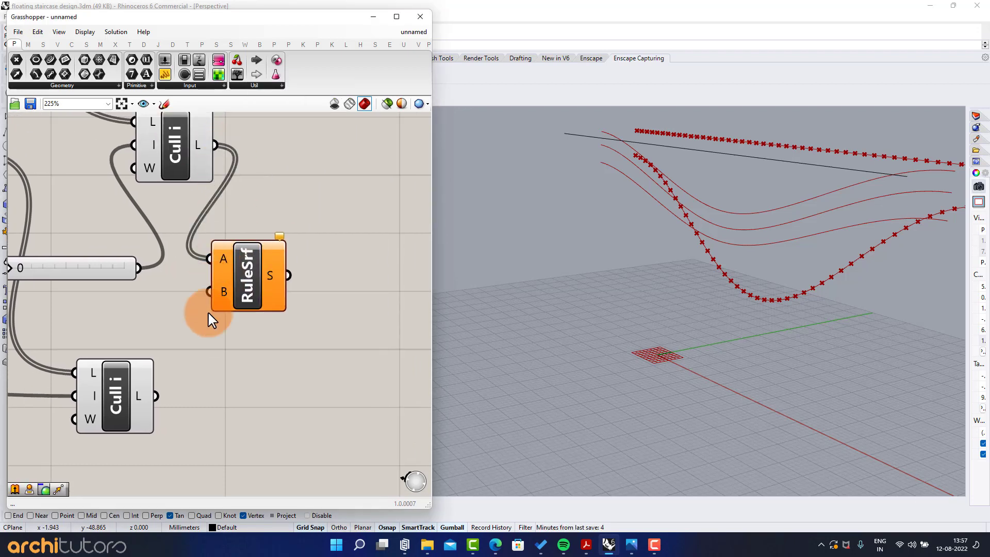
pyautogui.moveTo(226, 293); pyautogui.dragTo(226, 292)
pyautogui.moveTo(236, 279); pyautogui.dragTo(298, 274)
pyautogui.click(289, 348)
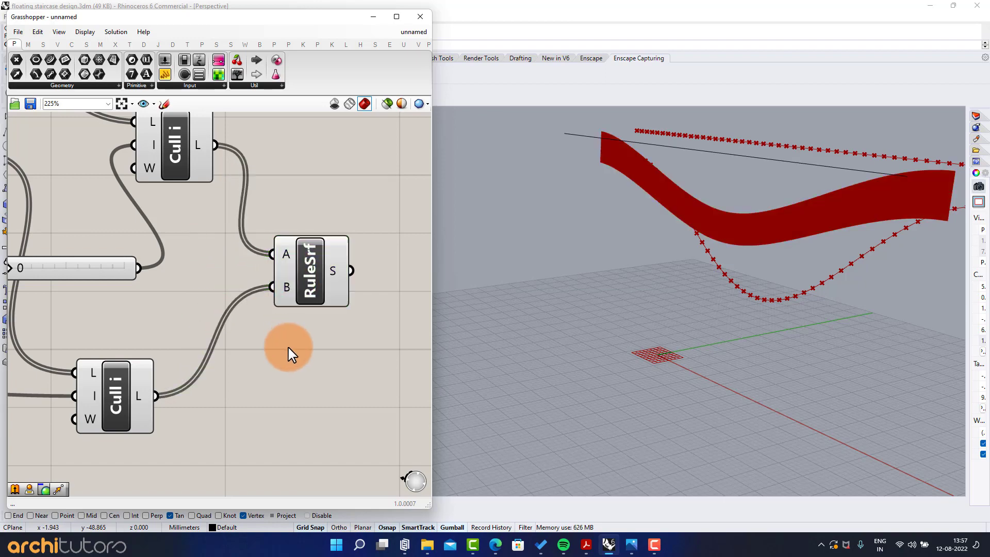
pyautogui.moveTo(758, 212); pyautogui.dragTo(718, 206, button='right')
pyautogui.scroll(-5, 434, 231)
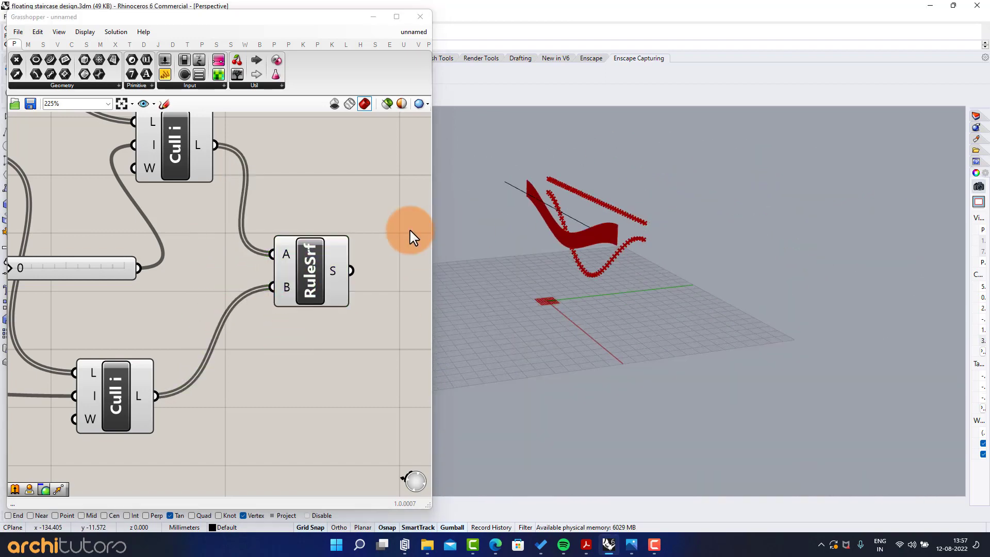
# Step: Rewire the Range output from the R input to the F input of Tween Two Curves
pyautogui.moveTo(619, 225); pyautogui.dragTo(741, 227, button='right')
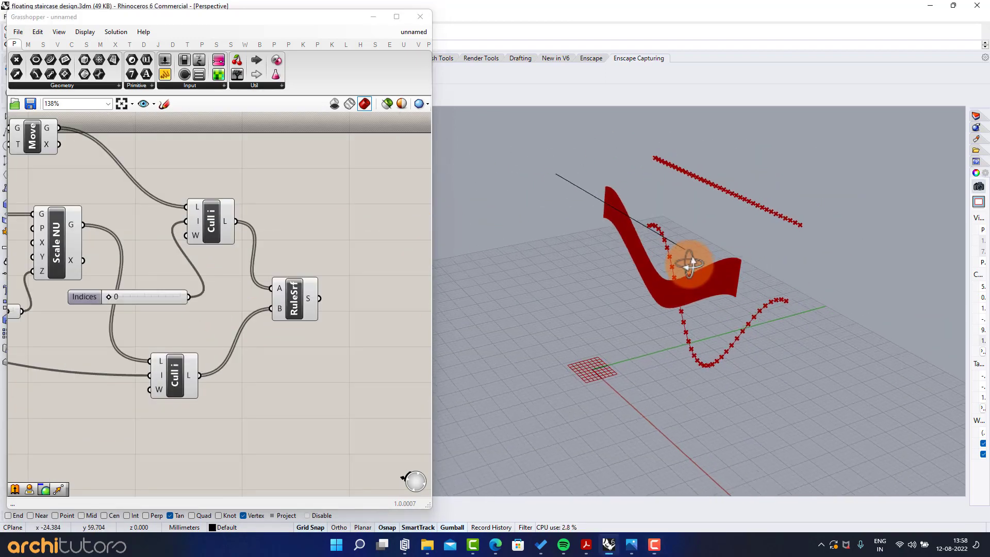
pyautogui.moveTo(685, 260); pyautogui.dragTo(681, 245, button='right')
pyautogui.moveTo(208, 252); pyautogui.dragTo(261, 241, button='right')
pyautogui.scroll(-2, 261, 240)
pyautogui.moveTo(131, 259); pyautogui.dragTo(316, 254, button='right')
pyautogui.scroll(2, 99, 241)
pyautogui.scroll(4, 260, 232)
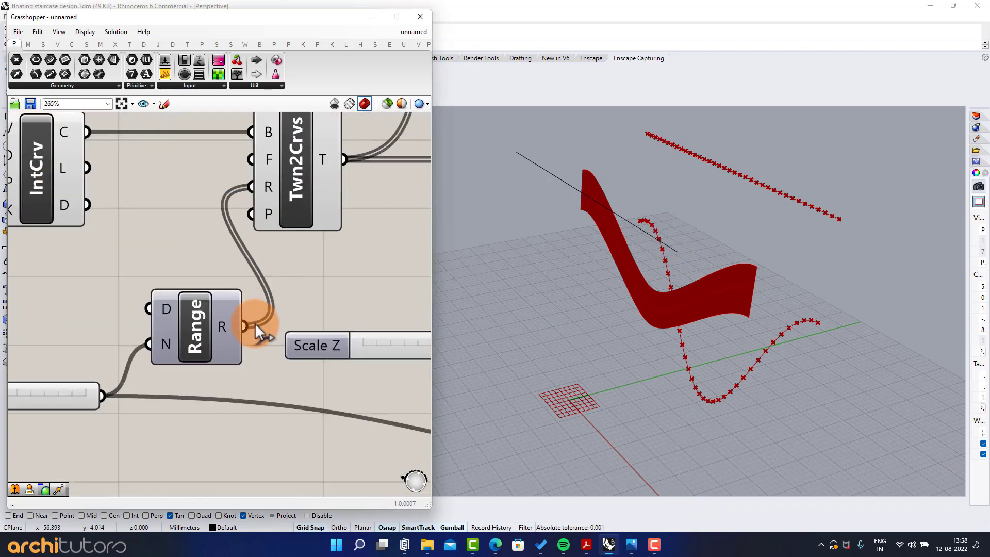
pyautogui.rightClick(227, 329)
pyautogui.click(323, 342)
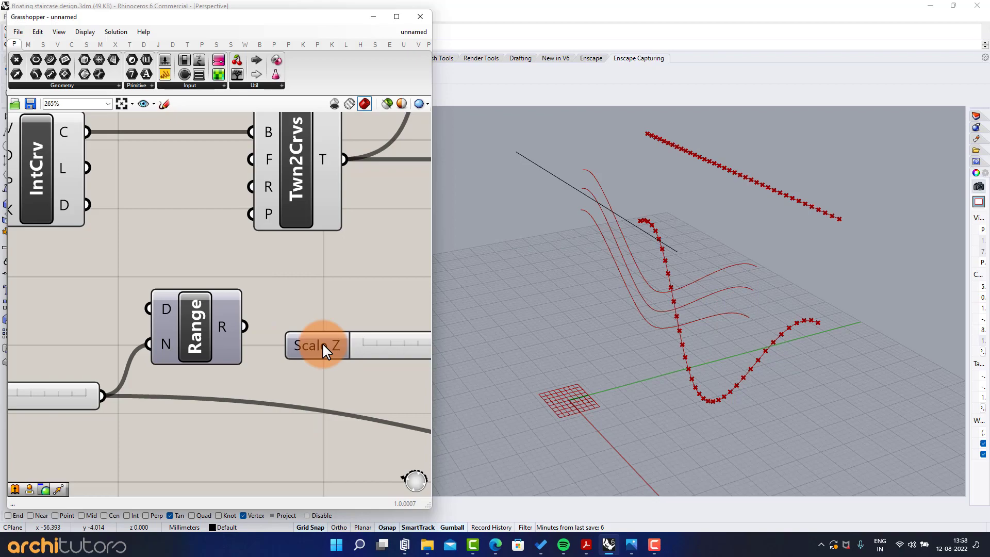
pyautogui.moveTo(253, 165); pyautogui.dragTo(252, 160)
pyautogui.moveTo(717, 288); pyautogui.dragTo(411, 270, button='right')
# Step: Turn off the preview of all components upstream of the Ruled Surface
pyautogui.scroll(-8, 283, 270)
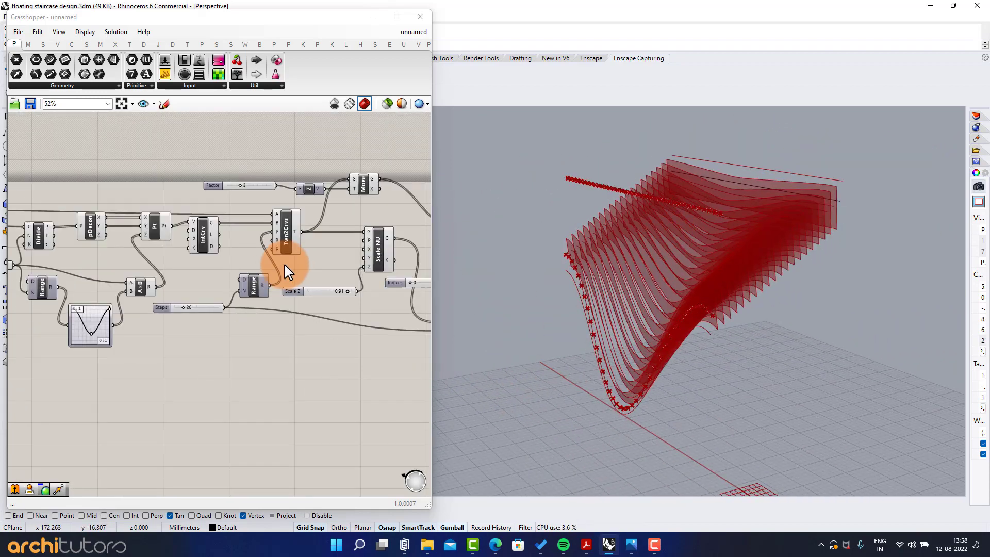
pyautogui.scroll(-3, 346, 222)
pyautogui.moveTo(347, 168); pyautogui.dragTo(25, 365)
pyautogui.middleClick(70, 345)
pyautogui.click(104, 316)
pyautogui.scroll(6, 336, 250)
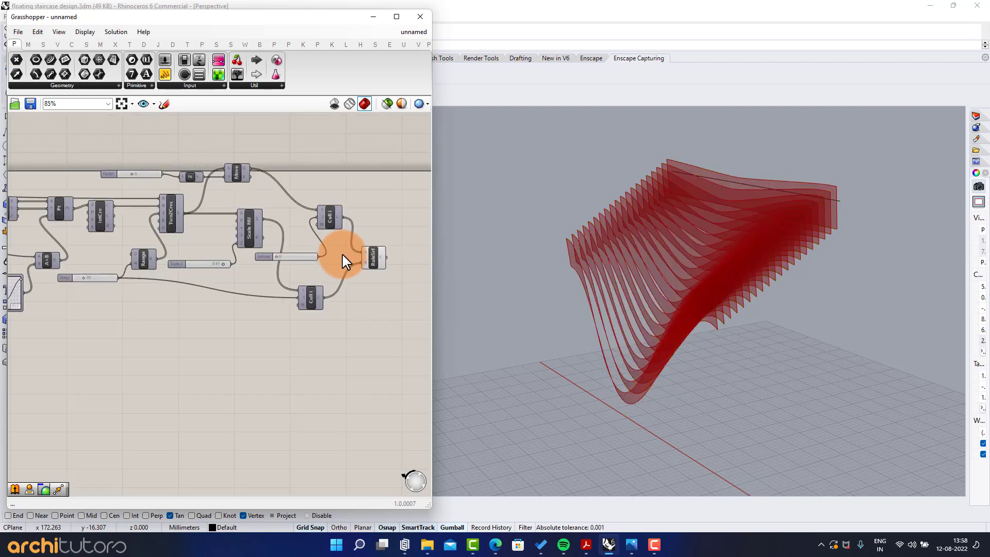
# Step: Add an Extrude component and wire the Ruled Surface's S output to its B input
pyautogui.scroll(-2, 203, 303)
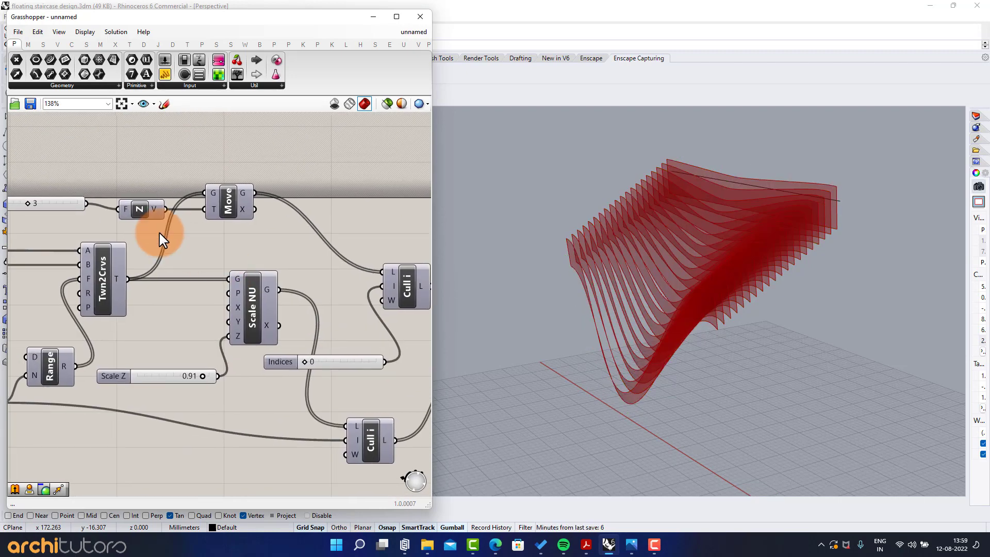
pyautogui.moveTo(392, 286); pyautogui.dragTo(295, 229, button='right')
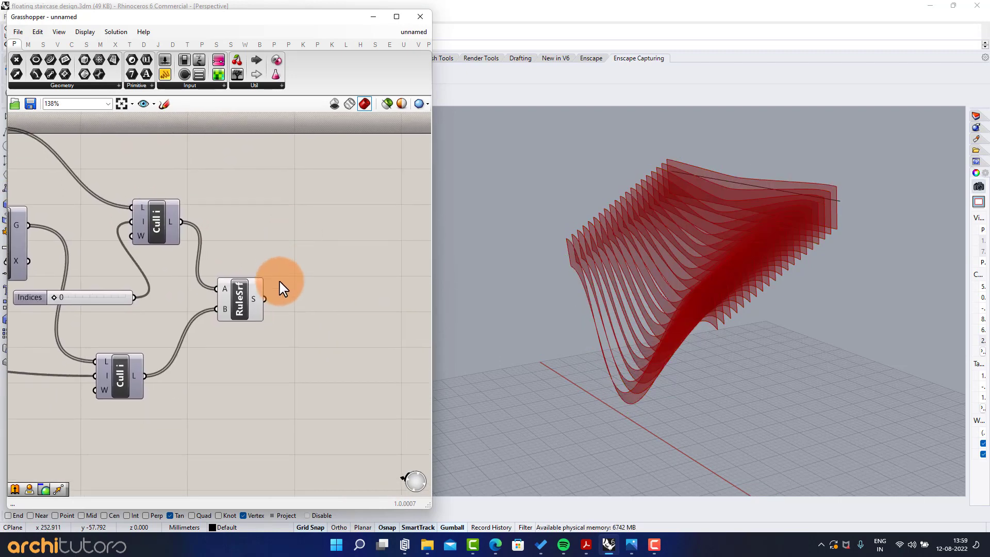
pyautogui.scroll(1, 283, 289)
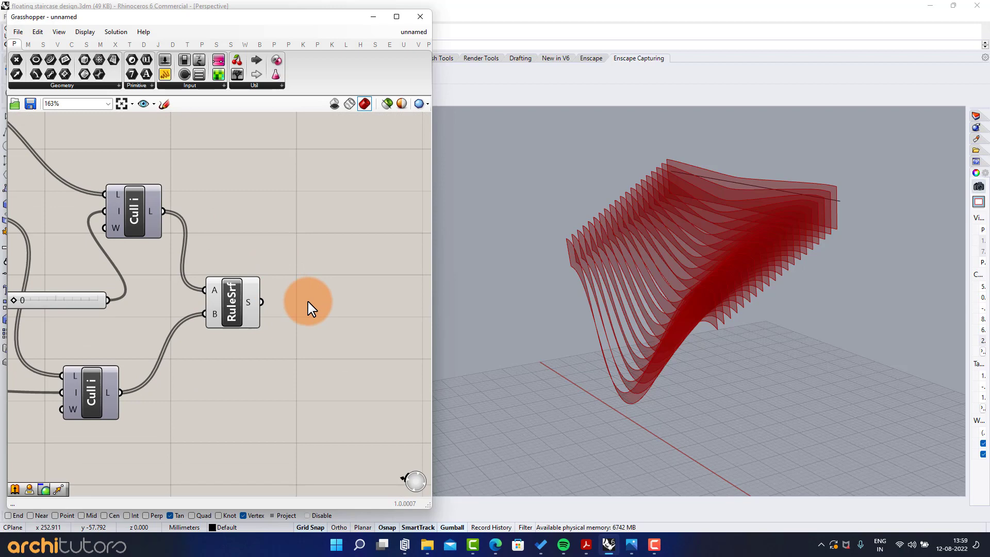
pyautogui.scroll(1, 330, 313)
pyautogui.moveTo(324, 312); pyautogui.dragTo(307, 291, button='right')
pyautogui.doubleClick(311, 298)
pyautogui.write('ext')
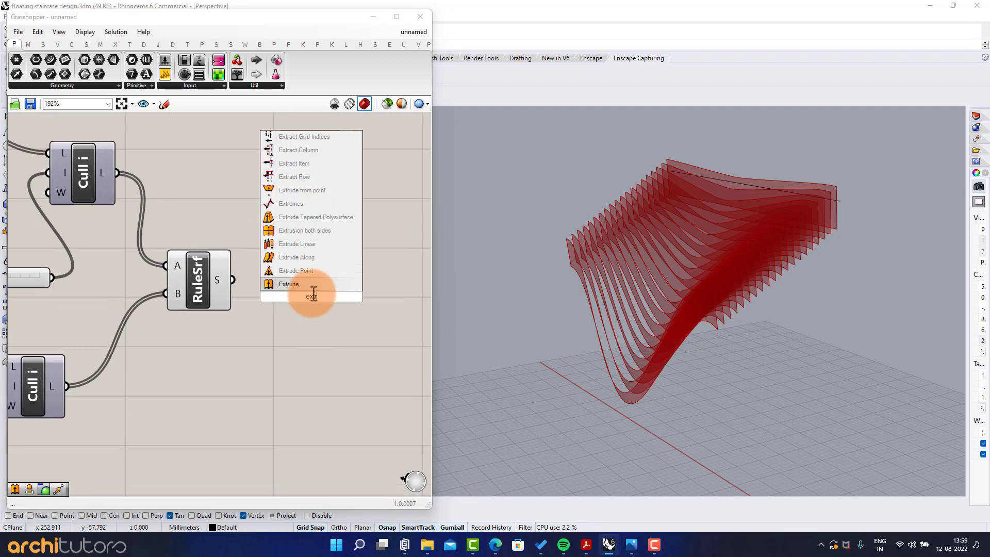
pyautogui.write('r')
pyautogui.click(287, 283)
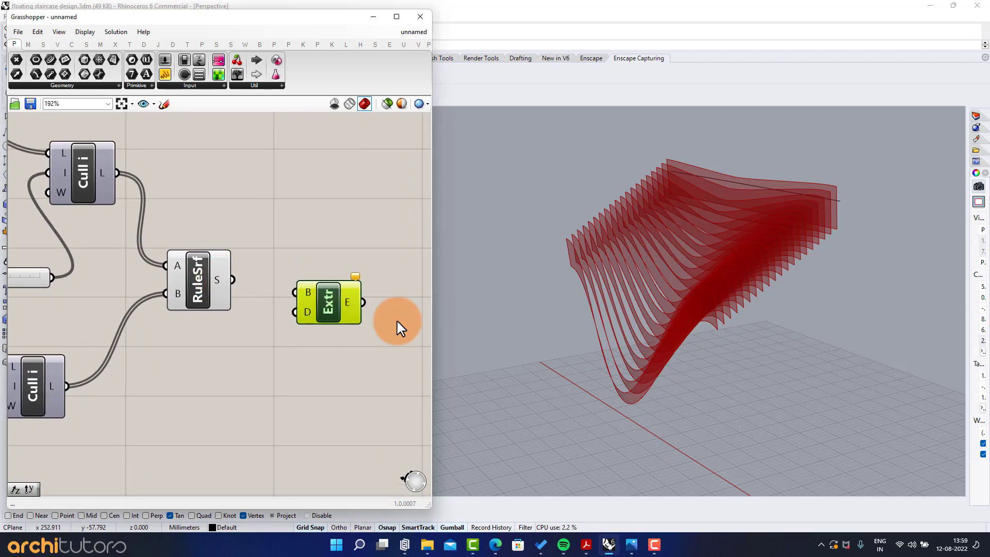
pyautogui.moveTo(397, 321); pyautogui.dragTo(433, 332)
pyautogui.moveTo(269, 321); pyautogui.dragTo(159, 286)
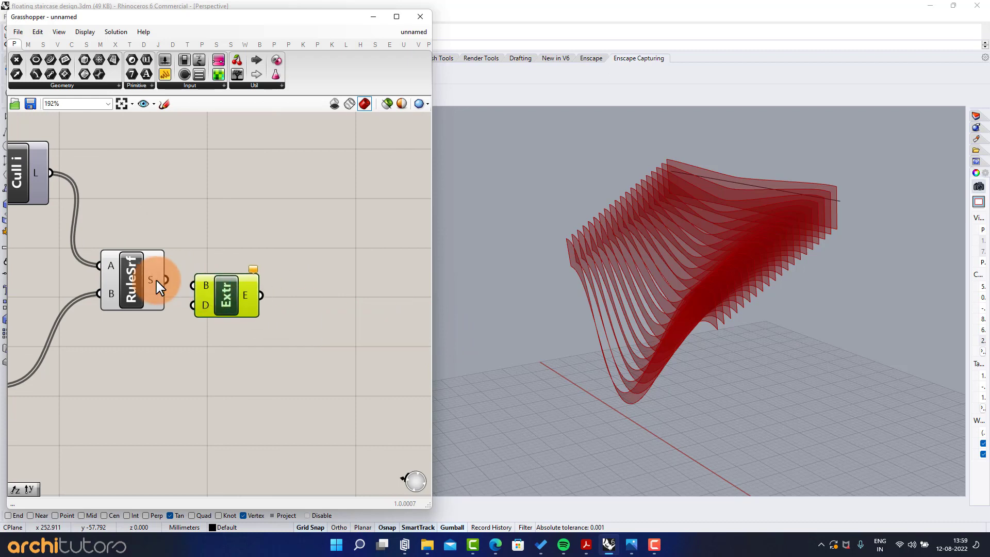
# Step: Add a Unit Y vector and wire its V output to Extrude's D input
pyautogui.click(284, 372)
pyautogui.doubleClick(243, 371)
pyautogui.write('y')
pyautogui.click(258, 358)
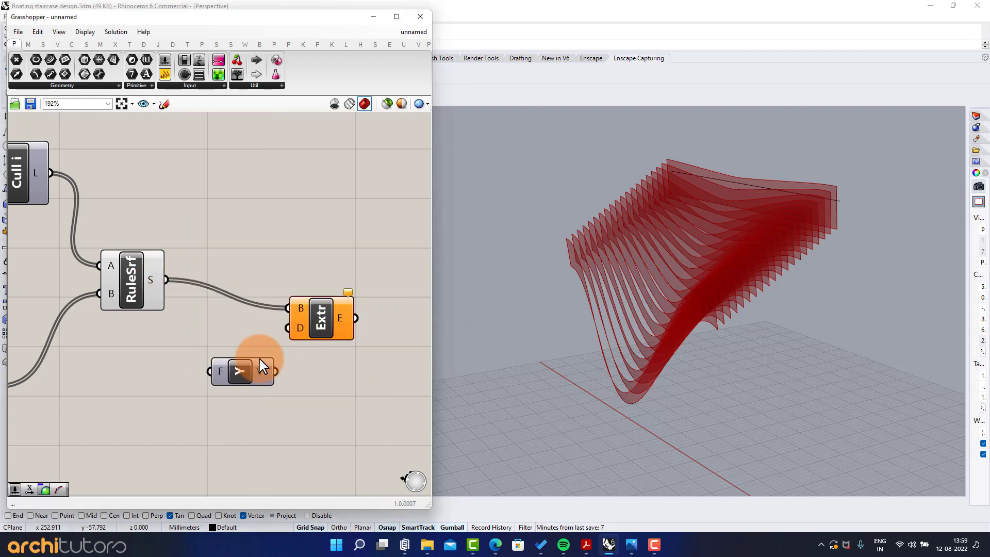
pyautogui.moveTo(289, 342); pyautogui.dragTo(285, 322)
pyautogui.scroll(1, 280, 310)
pyautogui.click(271, 327)
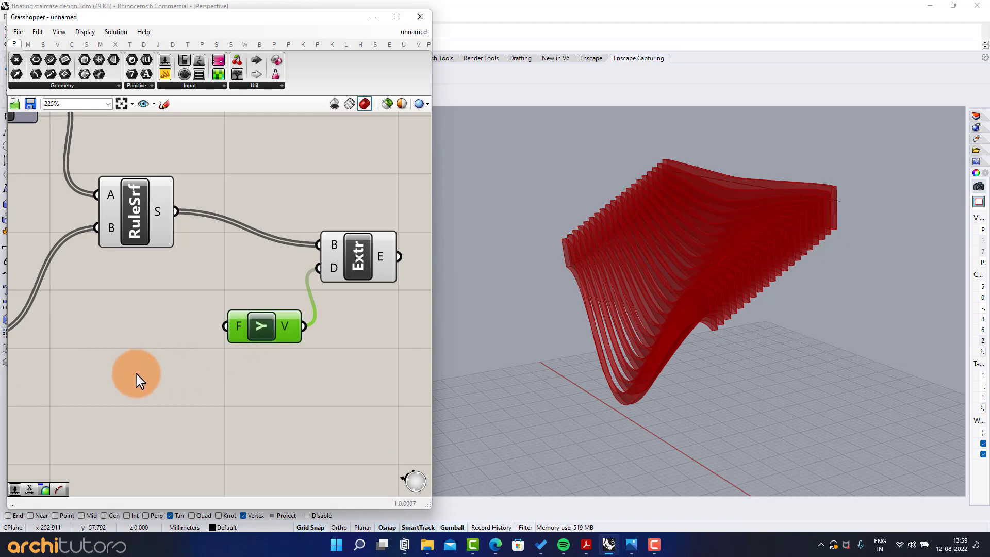
# Step: Add a number slider set to 2 and wire it to the F input of the Unit Y vector feeding Extrude
pyautogui.doubleClick(125, 374)
pyautogui.write('2')
pyautogui.press('Return')
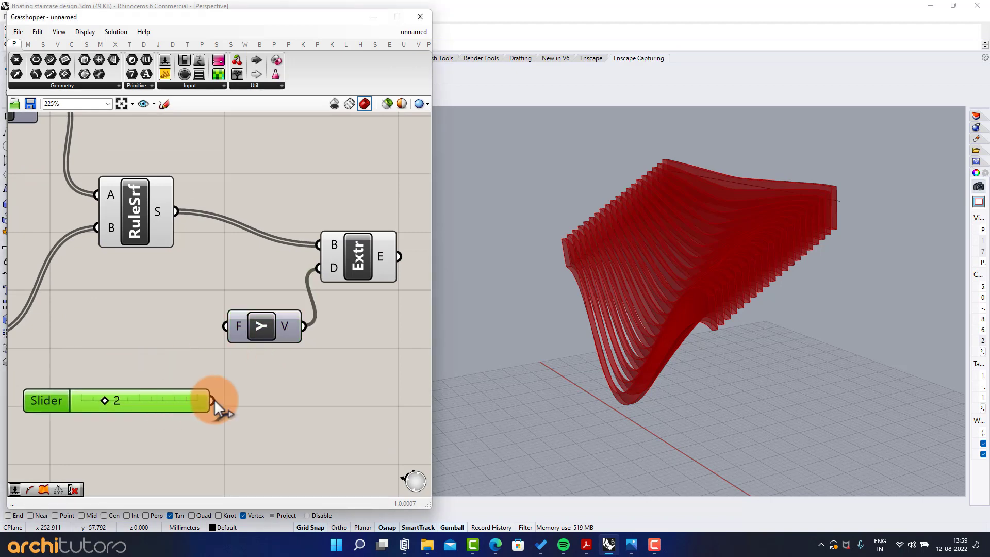
pyautogui.scroll(-1, 285, 303)
pyautogui.moveTo(352, 287); pyautogui.dragTo(235, 295, button='right')
# Step: Add a Custom Preview component and wire Extrude's E output to its G input
pyautogui.scroll(1, 236, 295)
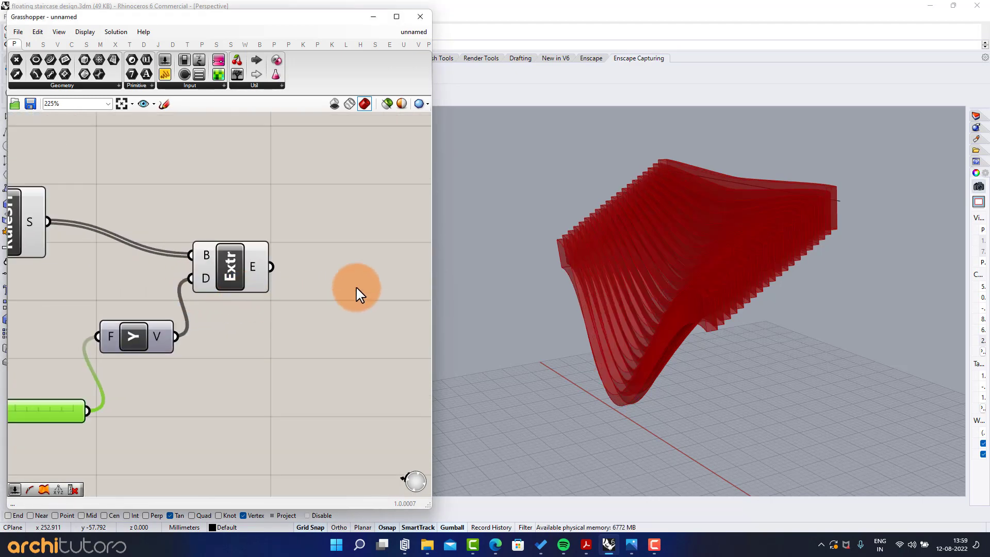
pyautogui.moveTo(360, 295); pyautogui.dragTo(346, 293, button='right')
pyautogui.doubleClick(331, 280)
pyautogui.write('cus')
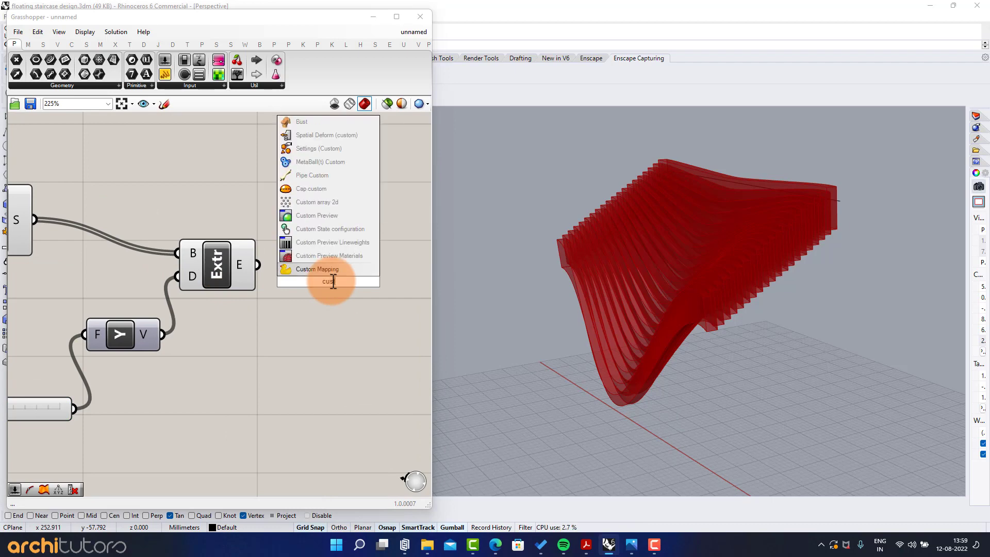
pyautogui.click(316, 216)
pyautogui.moveTo(295, 267); pyautogui.dragTo(299, 264)
pyautogui.click(328, 276)
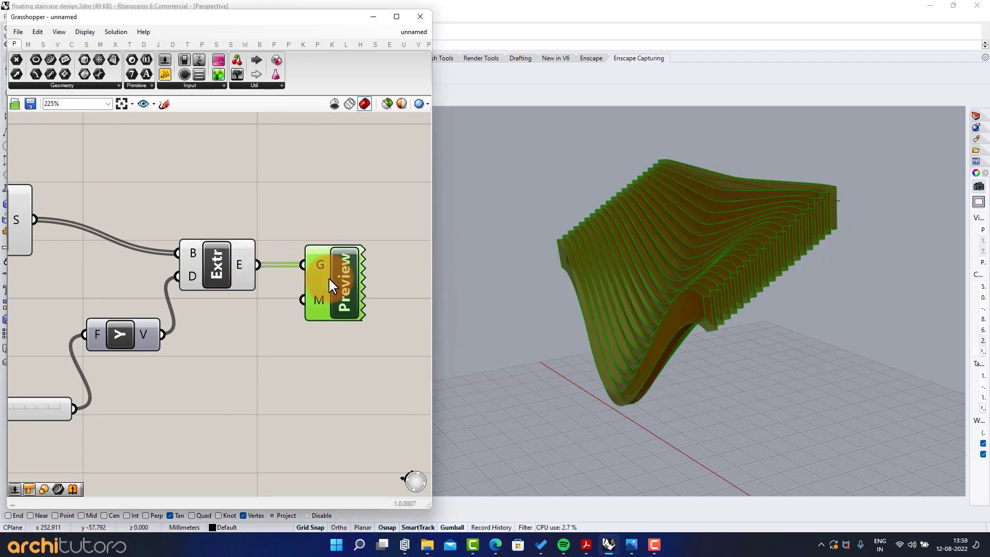
# Step: Turn off the preview of the Cull Index, Ruled Surface, Unit Y and Extrude components so only the Custom Preview displays
pyautogui.click(300, 215)
pyautogui.scroll(-7, 291, 212)
pyautogui.moveTo(272, 182); pyautogui.dragTo(135, 314)
pyautogui.middleClick(162, 321)
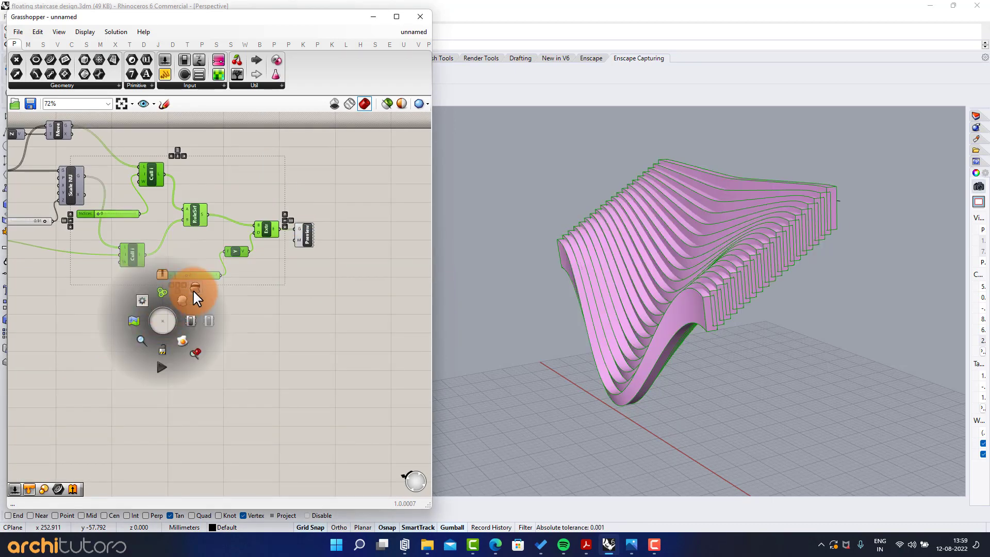
pyautogui.click(194, 290)
pyautogui.click(208, 335)
pyautogui.moveTo(643, 281); pyautogui.dragTo(637, 244, button='right')
pyautogui.moveTo(577, 245); pyautogui.dragTo(644, 235, button='right')
# Step: Add a Colour Swatch and wire it to the Custom Preview's M input
pyautogui.scroll(4, 305, 252)
pyautogui.scroll(2, 214, 267)
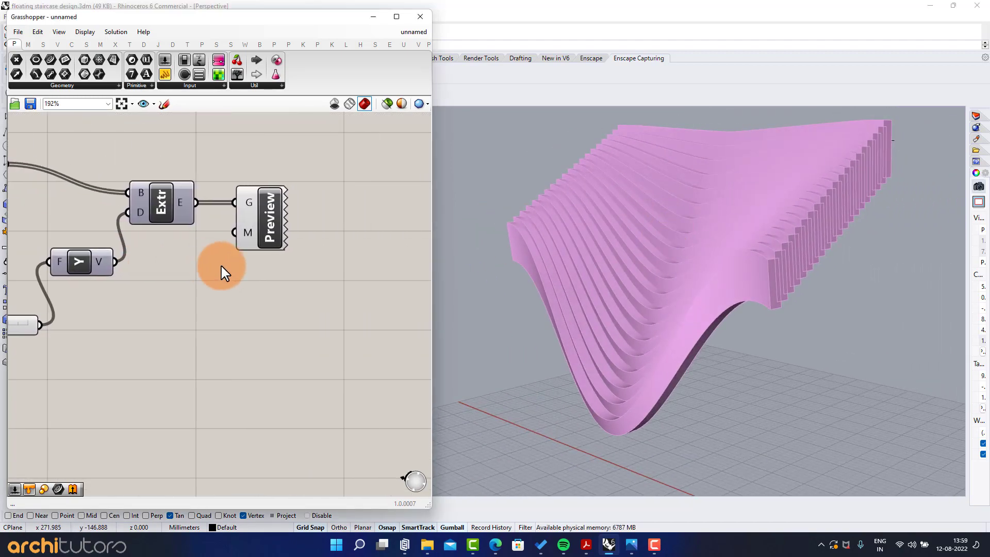
pyautogui.click(298, 231)
pyautogui.doubleClick(183, 324)
pyautogui.write('swa')
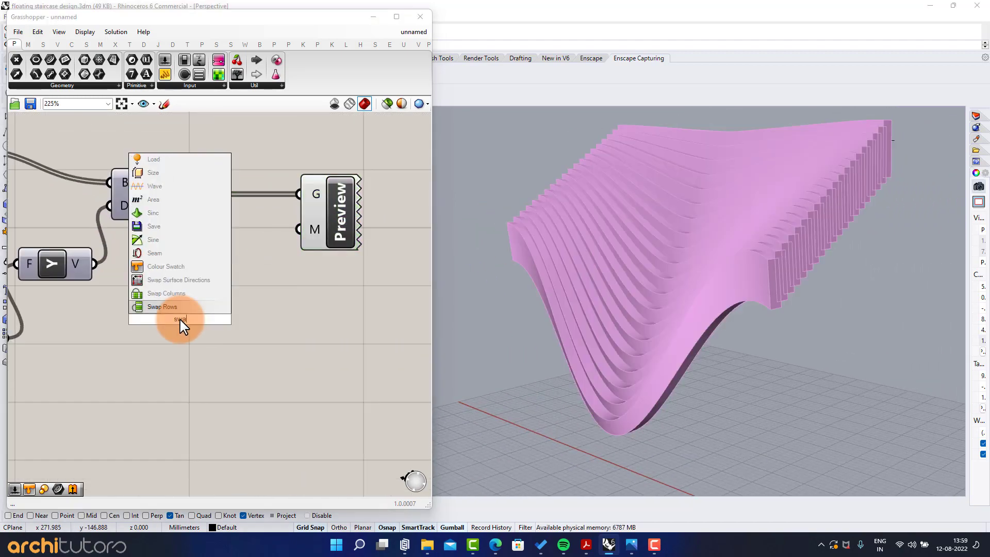
pyautogui.click(175, 269)
pyautogui.moveTo(300, 230); pyautogui.dragTo(300, 231)
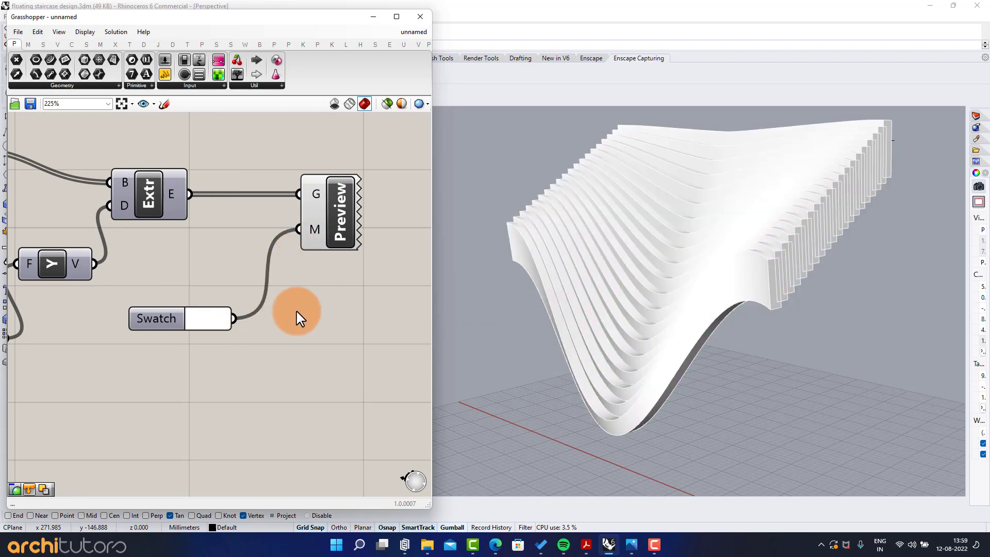
# Step: Change the swatch colour to red and view the staircase from several angles
pyautogui.click(214, 318)
pyautogui.moveTo(257, 371); pyautogui.dragTo(238, 368)
pyautogui.click(346, 286)
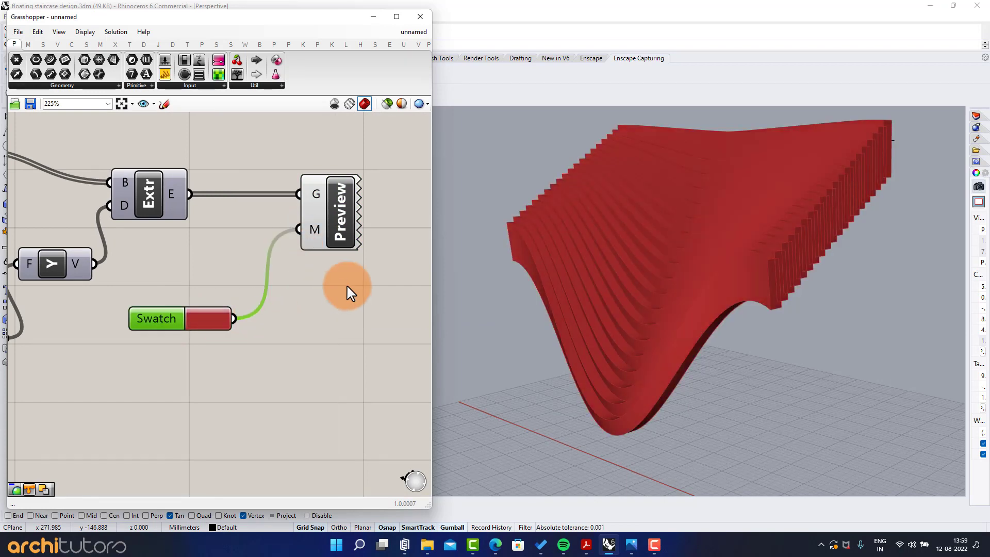
pyautogui.moveTo(644, 240); pyautogui.dragTo(611, 286, button='right')
pyautogui.scroll(6, 570, 225)
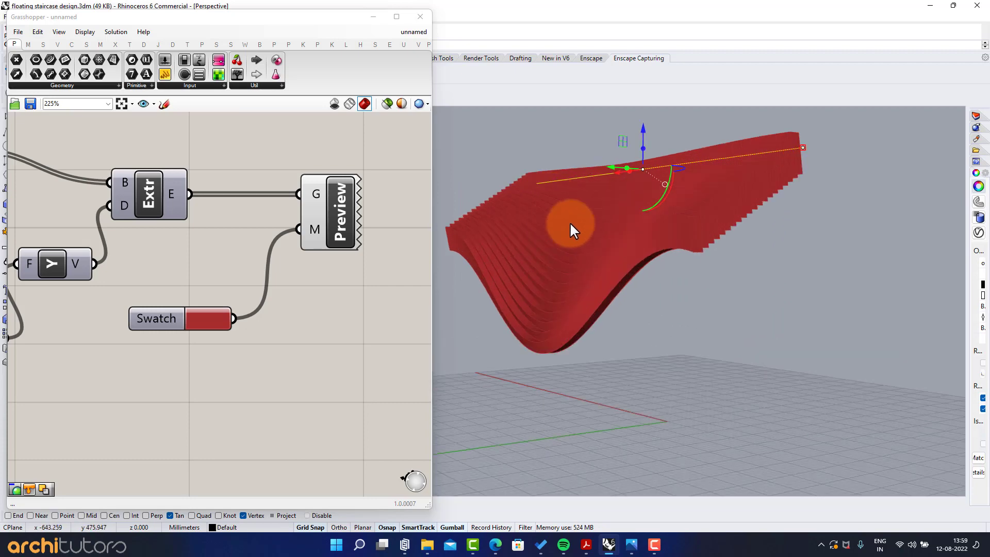
pyautogui.moveTo(570, 225); pyautogui.dragTo(635, 262, button='right')
pyautogui.moveTo(728, 221); pyautogui.dragTo(687, 228, button='right')
# Step: Adjust the Scale Z slider that feeds the Scale NU component
pyautogui.moveTo(158, 284); pyautogui.dragTo(212, 272, button='right')
pyautogui.scroll(-4, 217, 271)
pyautogui.moveTo(137, 245); pyautogui.dragTo(258, 223, button='right')
pyautogui.scroll(5, 212, 249)
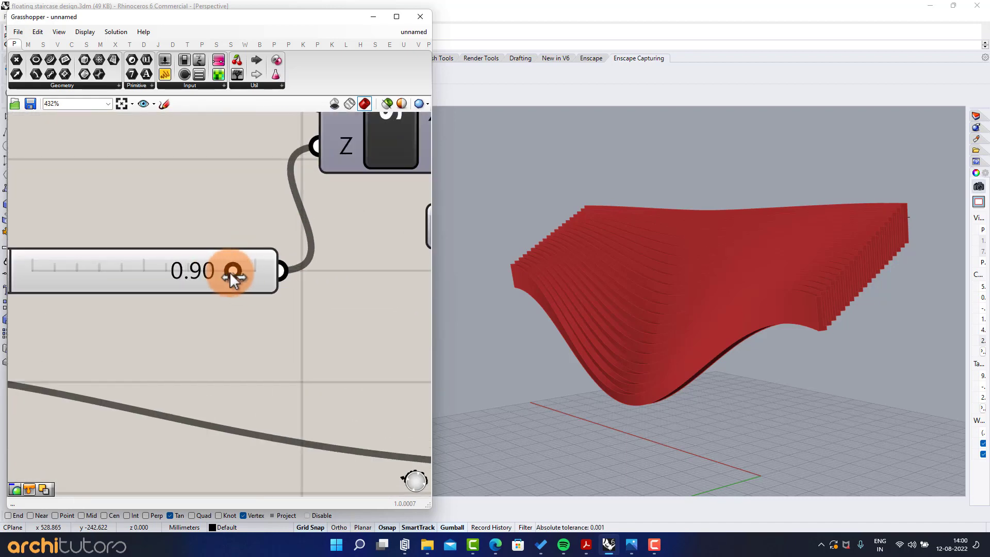
pyautogui.moveTo(220, 271); pyautogui.dragTo(233, 266)
# Step: Set the Steps slider feeding the tween's Range component to 22
pyautogui.scroll(-3, 213, 243)
pyautogui.moveTo(77, 214); pyautogui.dragTo(232, 242, button='right')
pyautogui.scroll(-2, 233, 242)
pyautogui.moveTo(94, 256); pyautogui.dragTo(250, 258, button='right')
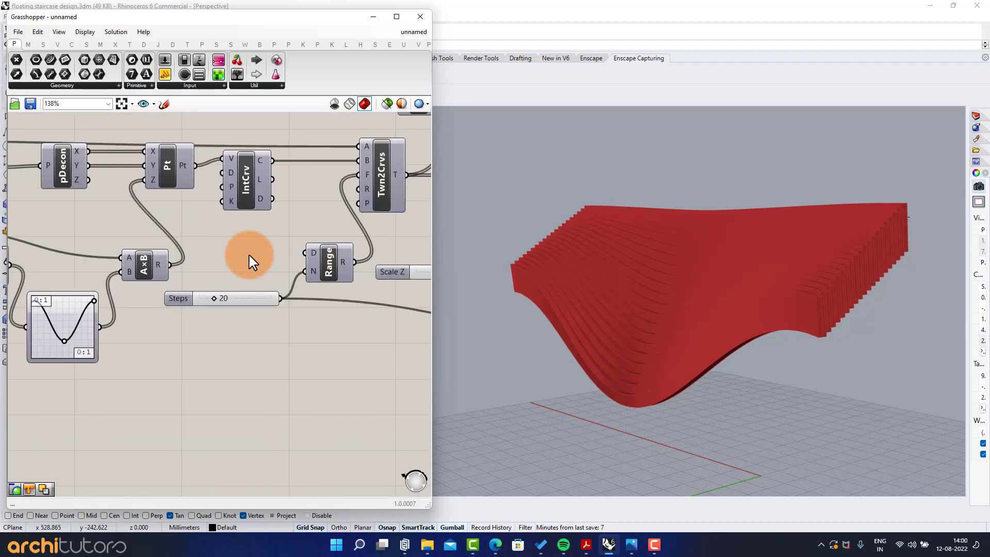
pyautogui.scroll(4, 216, 287)
pyautogui.scroll(1, 231, 306)
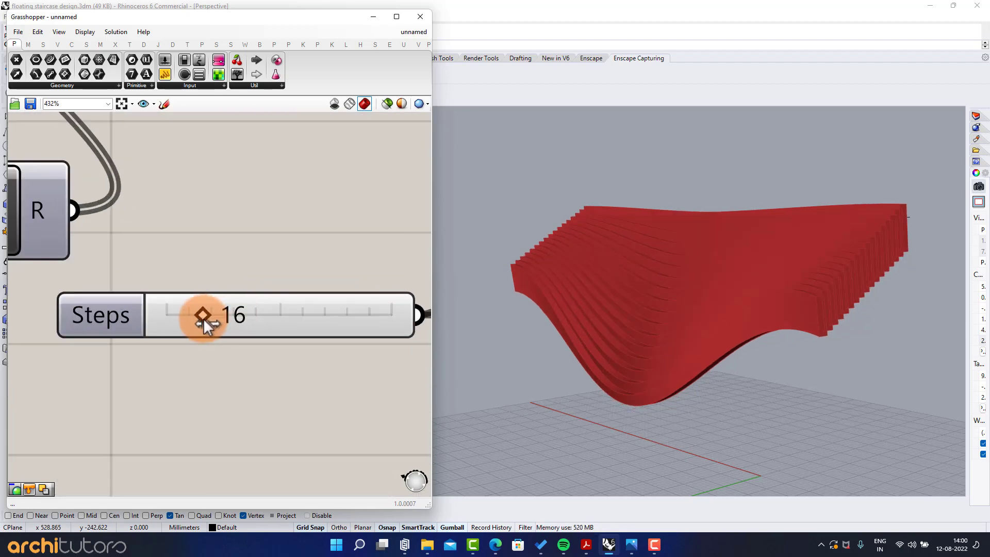
pyautogui.moveTo(204, 319)
pyautogui.mouseDown()
pyautogui.moveTo(186, 321)
pyautogui.moveTo(221, 317)
pyautogui.mouseUp()
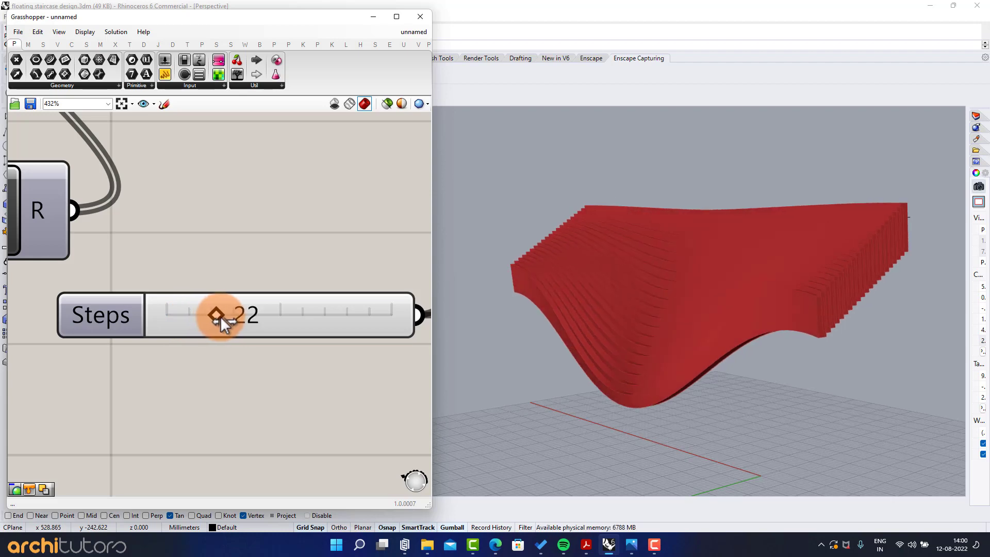
pyautogui.scroll(-3, 295, 242)
pyautogui.moveTo(628, 299)
pyautogui.mouseDown(button='right')
pyautogui.moveTo(611, 316)
pyautogui.moveTo(617, 299)
pyautogui.mouseUp(button='right')
# Step: Lower the Graph Mapper's middle handle to deepen the dip in the staircase's curve
pyautogui.scroll(-2, 203, 253)
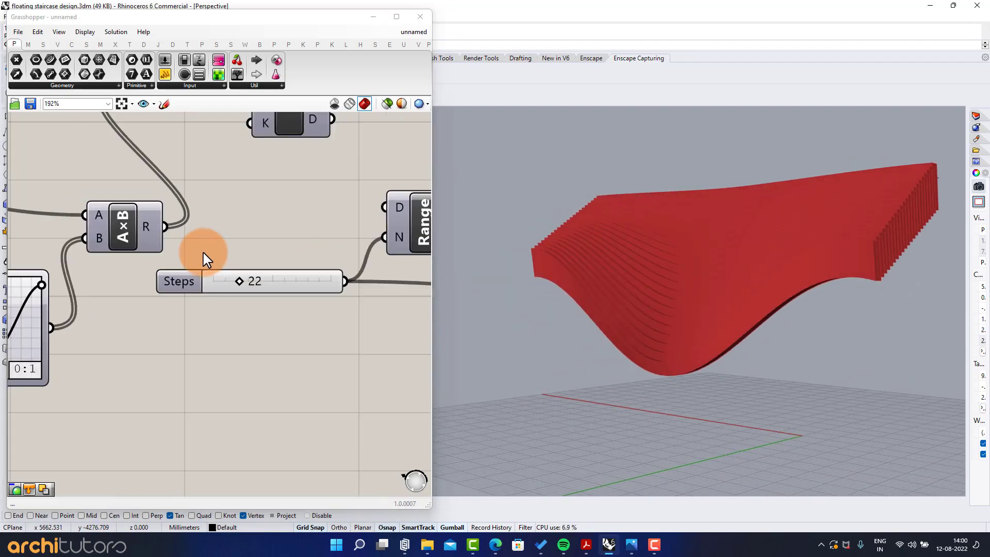
pyautogui.scroll(-3, 203, 252)
pyautogui.moveTo(34, 299); pyautogui.dragTo(192, 301, button='right')
pyautogui.scroll(8, 225, 310)
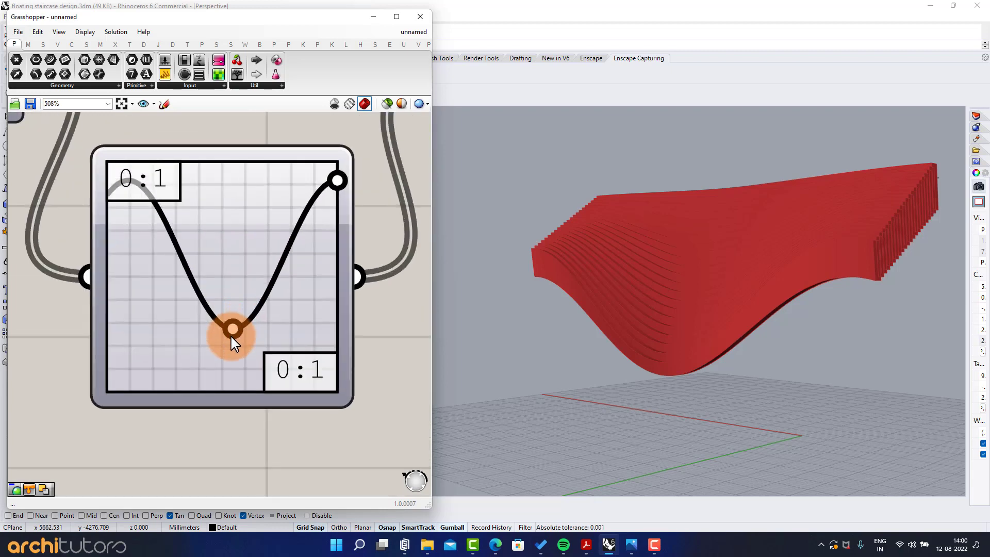
pyautogui.moveTo(232, 337)
pyautogui.mouseDown()
pyautogui.moveTo(226, 373)
pyautogui.moveTo(224, 348)
pyautogui.mouseUp()
# Step: Set the Count slider that drives Divide Curve and the first Range to 37
pyautogui.scroll(-5, 134, 156)
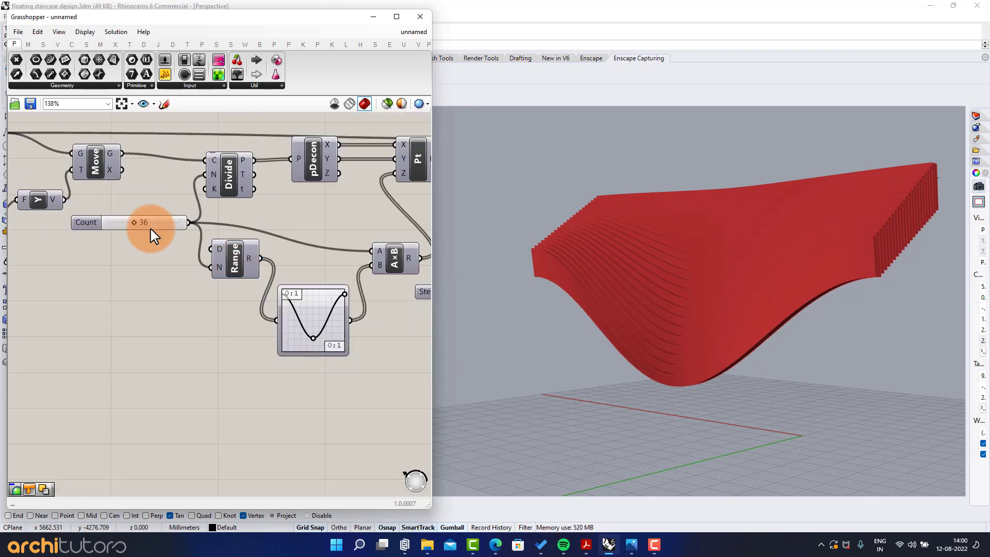
pyautogui.scroll(5, 150, 243)
pyautogui.moveTo(133, 231)
pyautogui.mouseDown()
pyautogui.moveTo(176, 233)
pyautogui.moveTo(141, 232)
pyautogui.mouseUp()
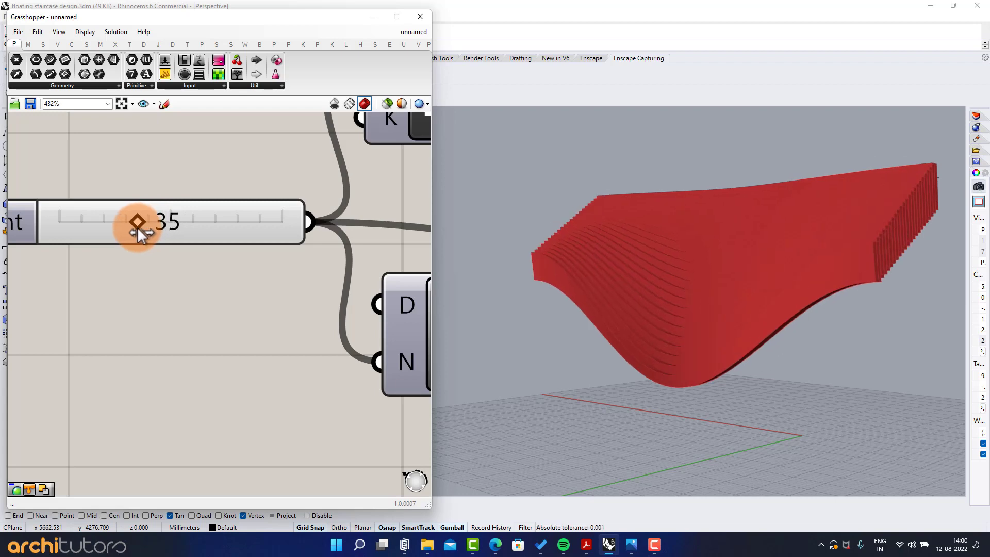
pyautogui.scroll(-3, 158, 238)
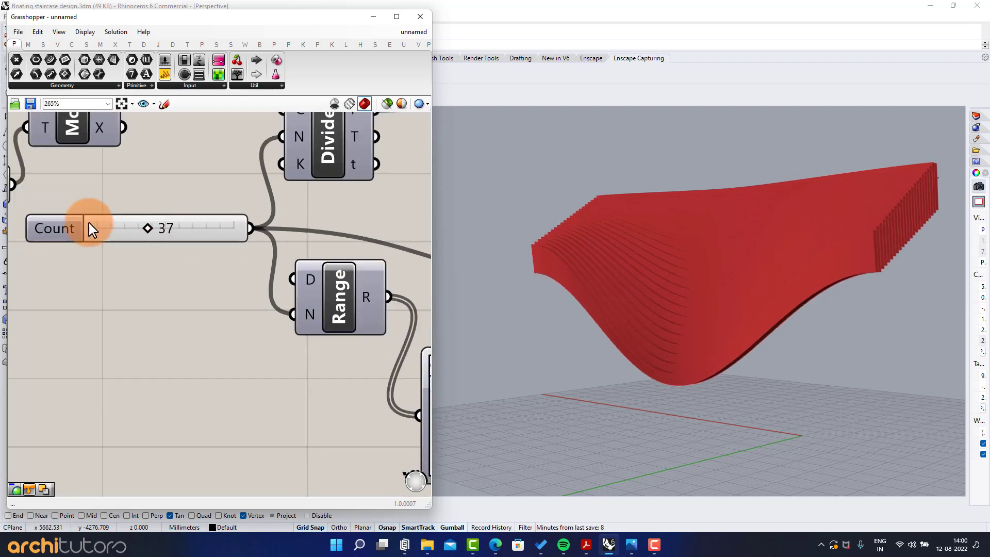
# Step: Set the Factor slider of the Unit Y vector driving the first Move to 25
pyautogui.moveTo(77, 216); pyautogui.dragTo(278, 294, button='right')
pyautogui.scroll(-2, 77, 230)
pyautogui.moveTo(122, 273); pyautogui.dragTo(229, 281, button='right')
pyautogui.scroll(5, 148, 314)
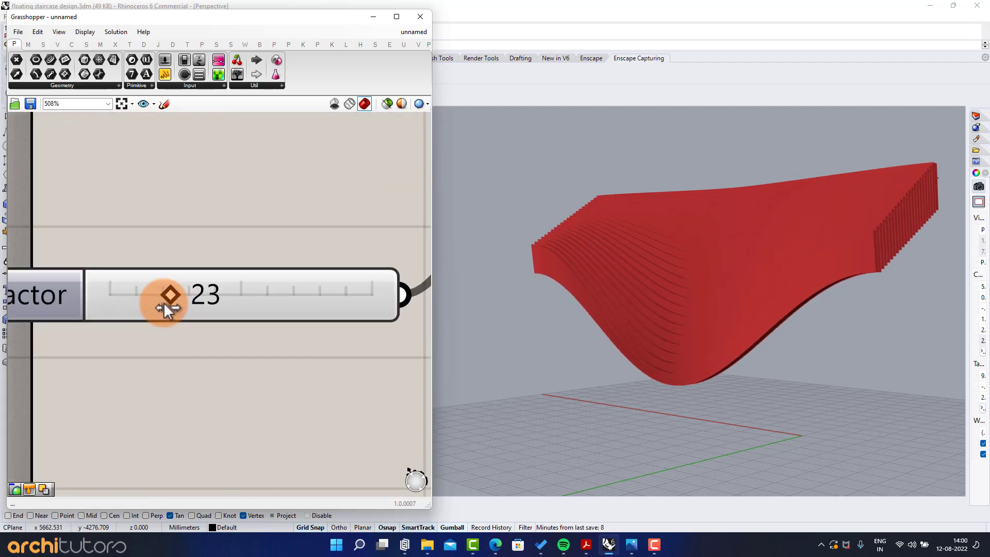
pyautogui.moveTo(165, 300); pyautogui.dragTo(168, 301)
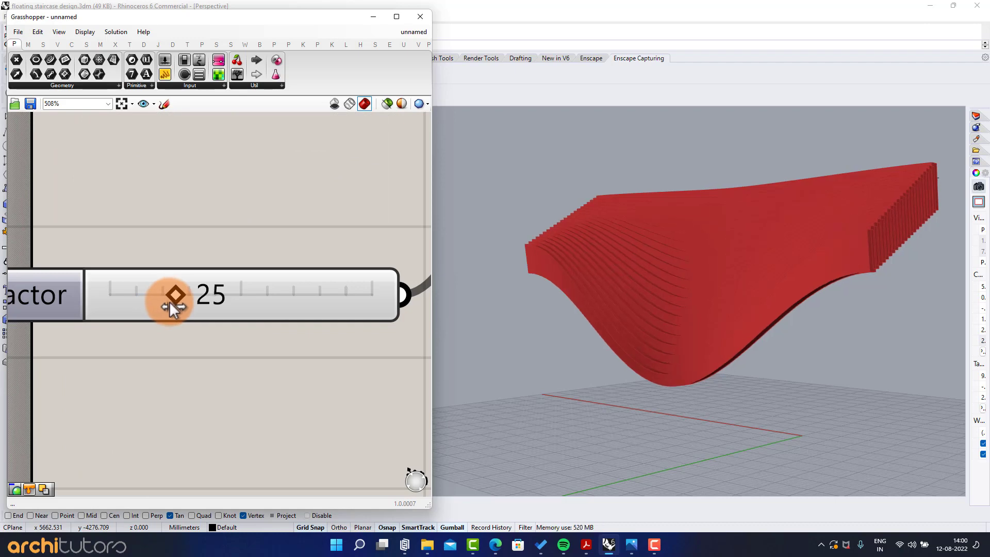
# Step: Examine the red staircase from different angles and follow the definition through to the Extrude and Custom Preview components
pyautogui.moveTo(613, 222); pyautogui.dragTo(636, 198, button='right')
pyautogui.scroll(5, 691, 269)
pyautogui.moveTo(692, 270)
pyautogui.mouseDown(button='right')
pyautogui.moveTo(645, 280)
pyautogui.moveTo(689, 261)
pyautogui.moveTo(661, 268)
pyautogui.moveTo(680, 268)
pyautogui.mouseUp(button='right')
pyautogui.scroll(-3, 661, 271)
pyautogui.scroll(-7, 292, 242)
pyautogui.moveTo(318, 221); pyautogui.dragTo(170, 237, button='right')
pyautogui.scroll(-3, 361, 229)
pyautogui.moveTo(361, 229); pyautogui.dragTo(67, 235, button='right')
pyautogui.moveTo(242, 249); pyautogui.dragTo(60, 249, button='right')
pyautogui.moveTo(369, 289); pyautogui.dragTo(280, 209, button='right')
pyautogui.scroll(5, 183, 230)
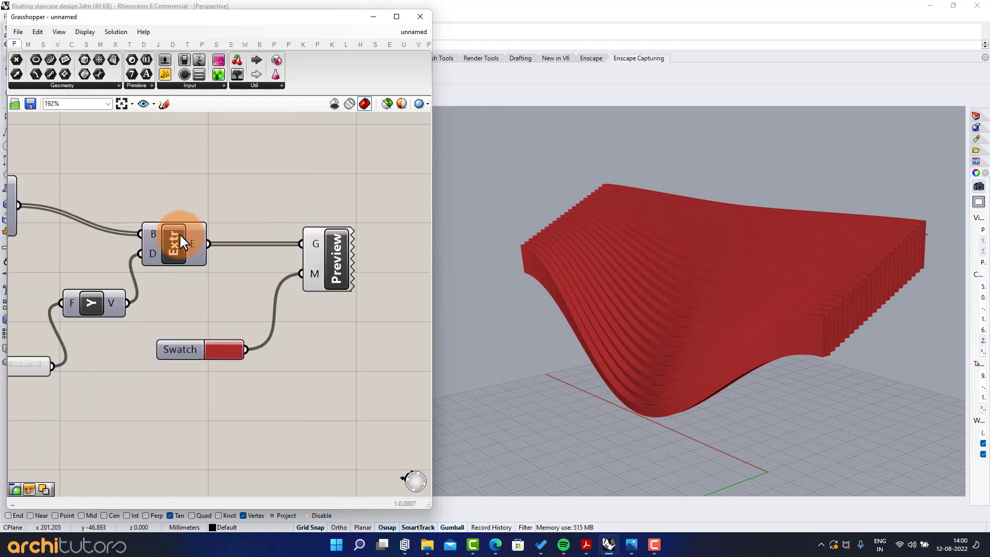
# Step: Bake the Extrude component's staircase geometry into Rhino on the Default layer, ungrouped and coloured by layer
pyautogui.rightClick(178, 233)
pyautogui.click(197, 276)
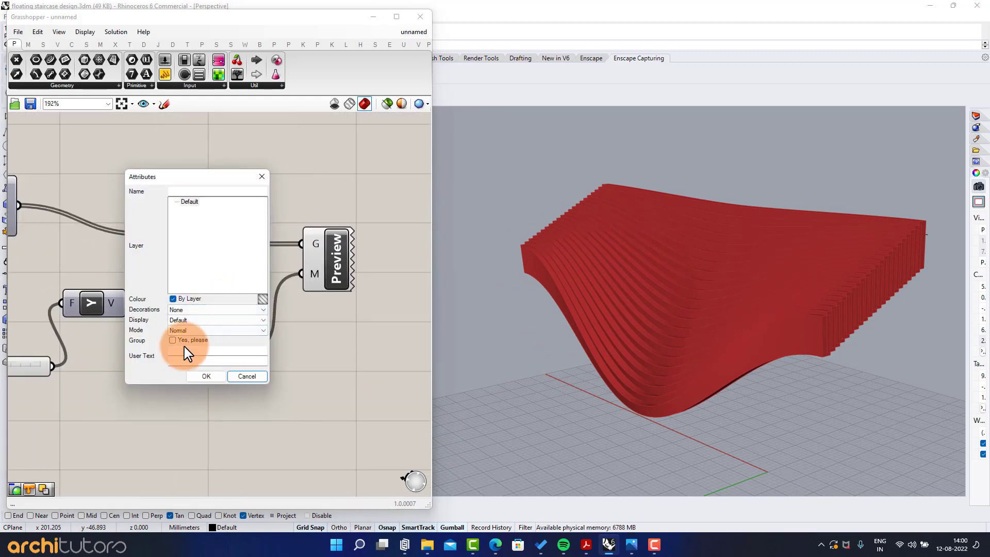
pyautogui.click(207, 377)
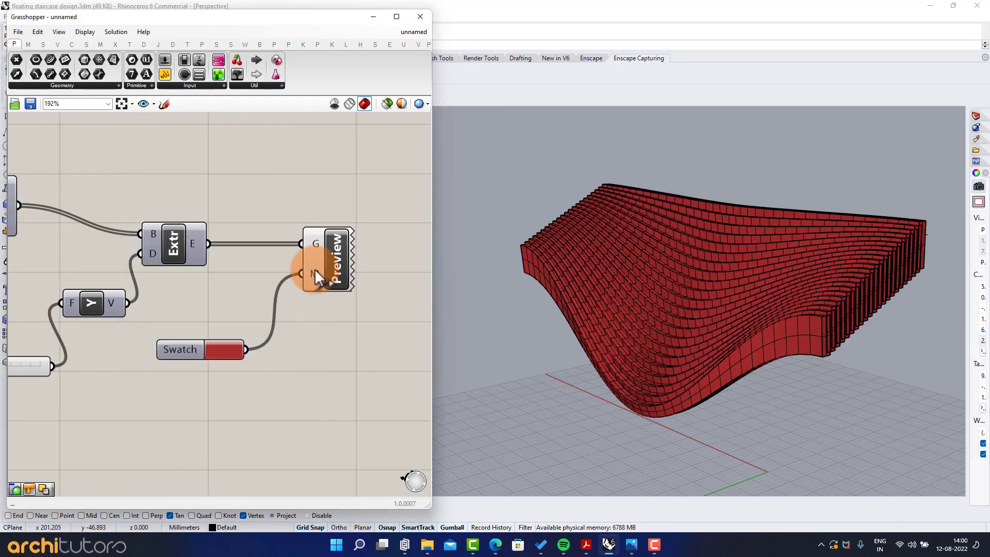
# Step: Delete the Custom Preview component and its red Colour Swatch from the end of the definition
pyautogui.click(339, 246)
pyautogui.press('Delete')
pyautogui.moveTo(292, 320); pyautogui.dragTo(188, 385)
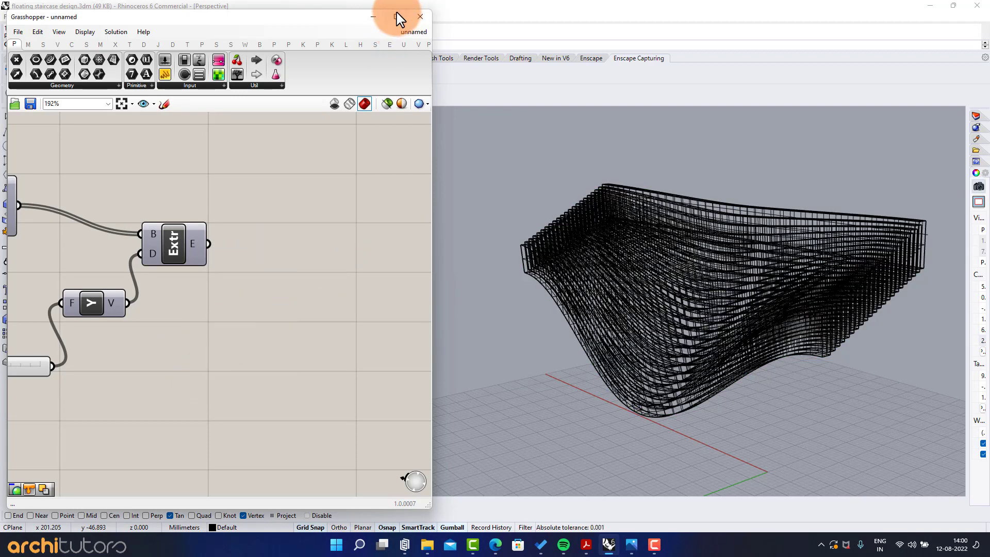
# Step: Put the Grasshopper window away and show the baked staircase in the Perspective viewport in Rendered display mode
pyautogui.click(374, 16)
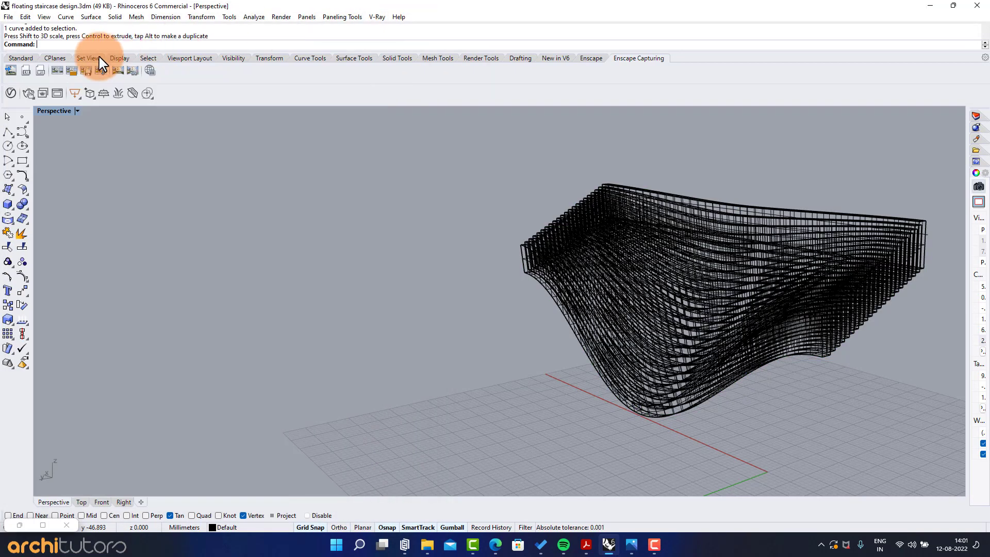
pyautogui.click(77, 111)
pyautogui.click(78, 158)
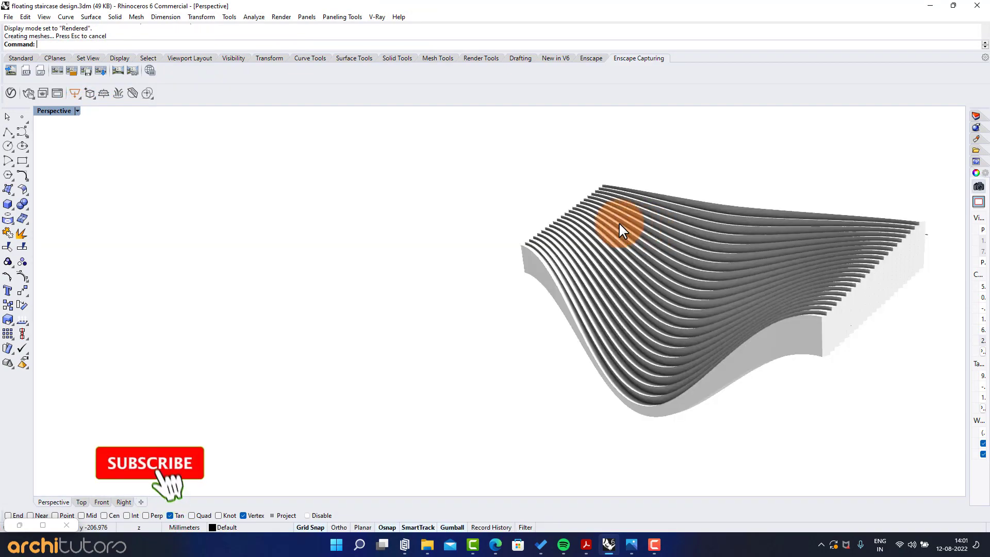
pyautogui.moveTo(620, 227)
pyautogui.mouseDown(button='right')
pyautogui.moveTo(559, 223)
pyautogui.moveTo(801, 203)
pyautogui.moveTo(702, 218)
pyautogui.moveTo(466, 192)
pyautogui.moveTo(618, 218)
pyautogui.mouseUp(button='right')
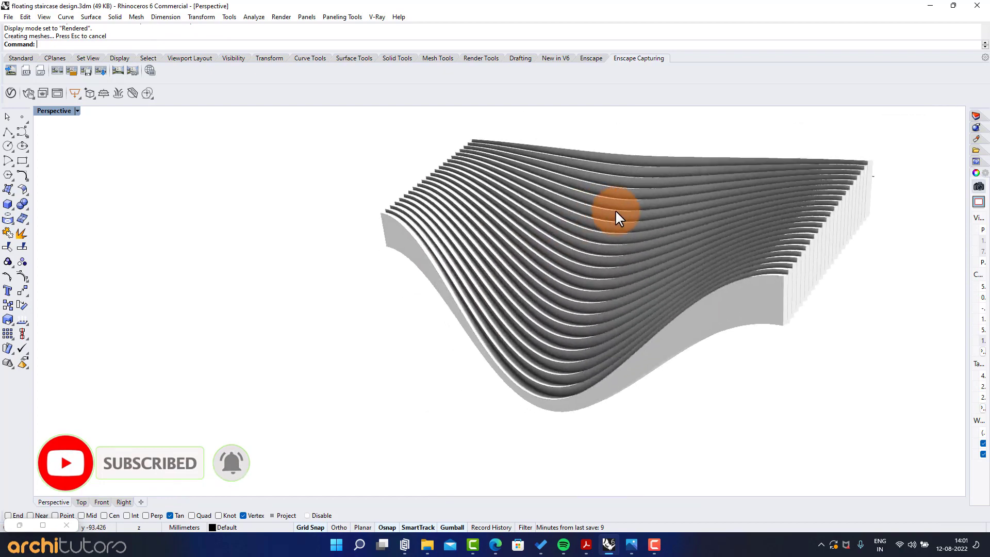
# Step: Switch the Perspective viewport to Artistic display mode and view the staircase from another angle
pyautogui.click(77, 112)
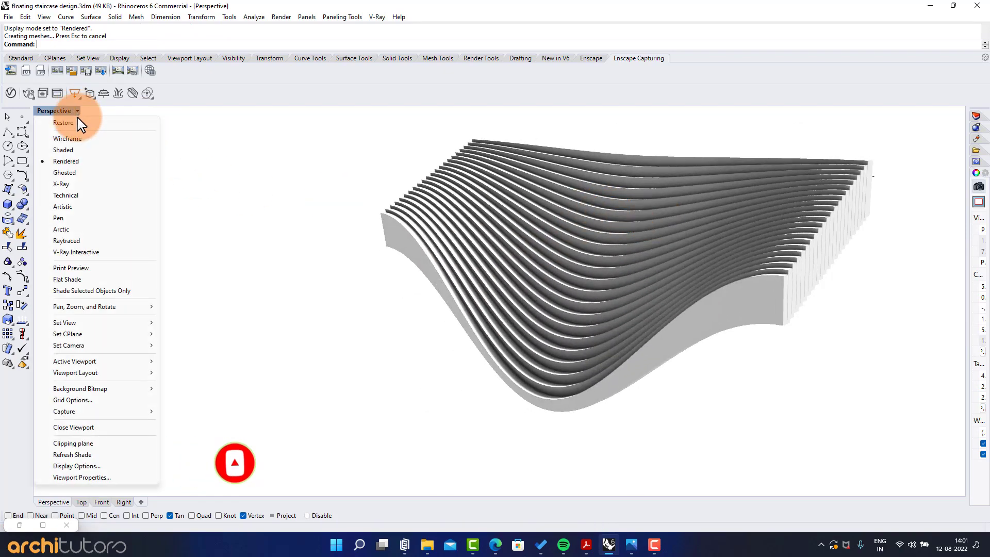
pyautogui.click(81, 207)
pyautogui.moveTo(536, 205); pyautogui.dragTo(698, 238, button='right')
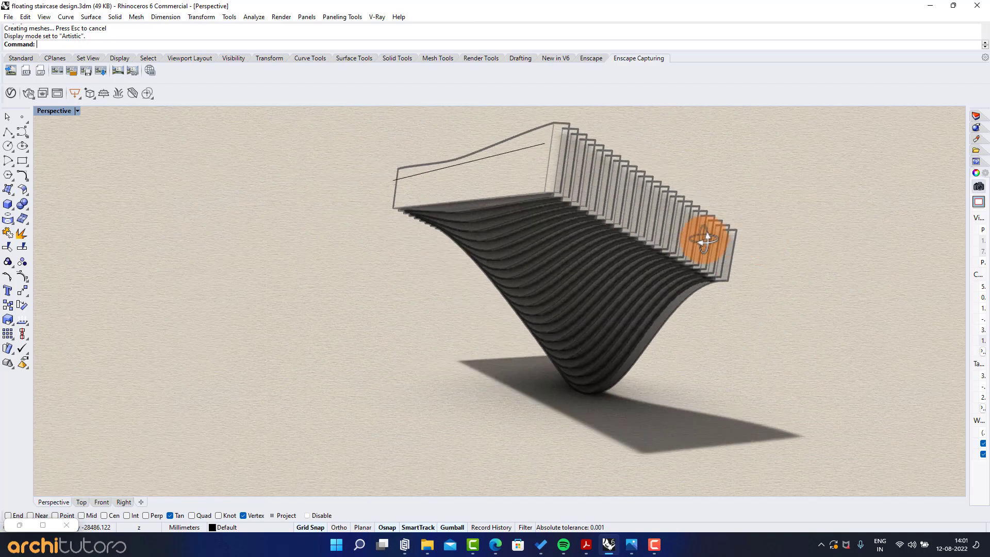